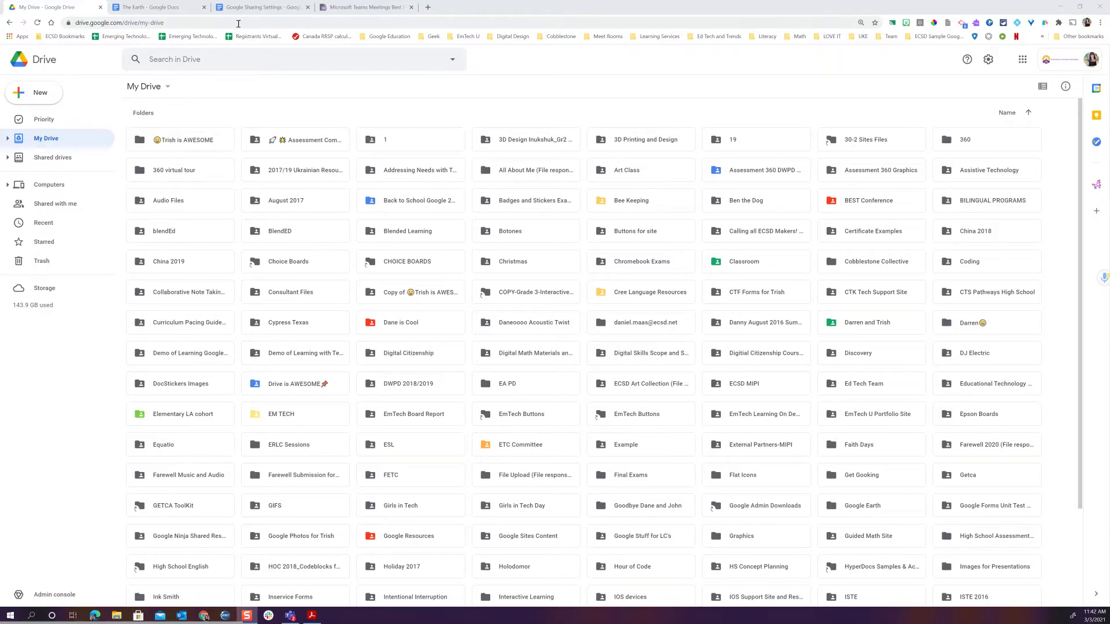
Switch from My Drive to the already open 'Google Sharing Settings' document.
click(251, 8)
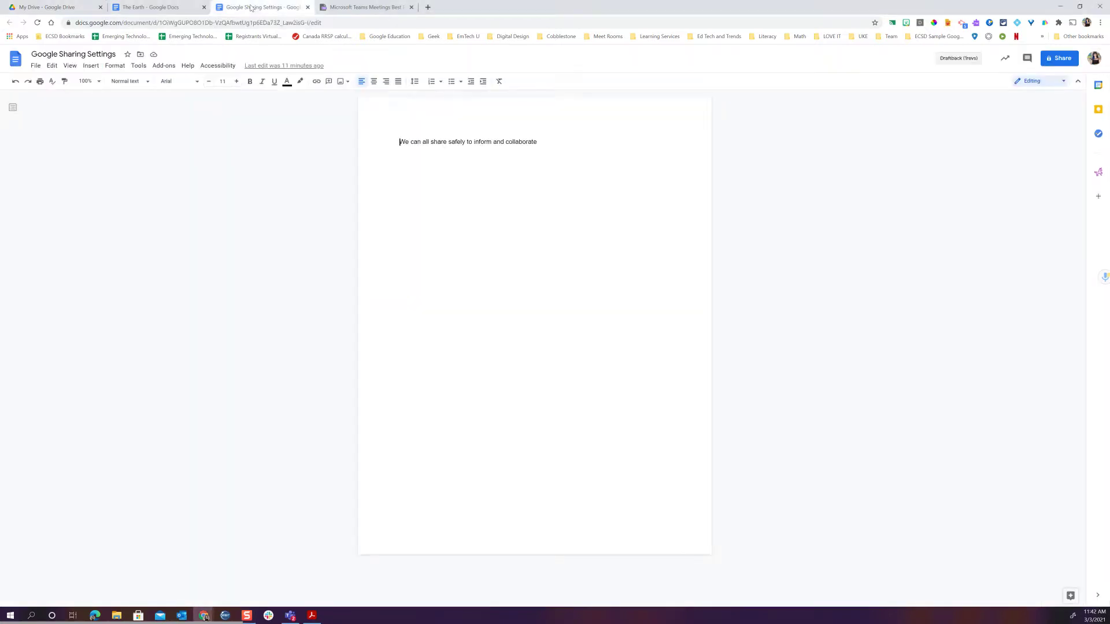
Open the Share dialog for the 'Google Sharing Settings' document.
click(1058, 64)
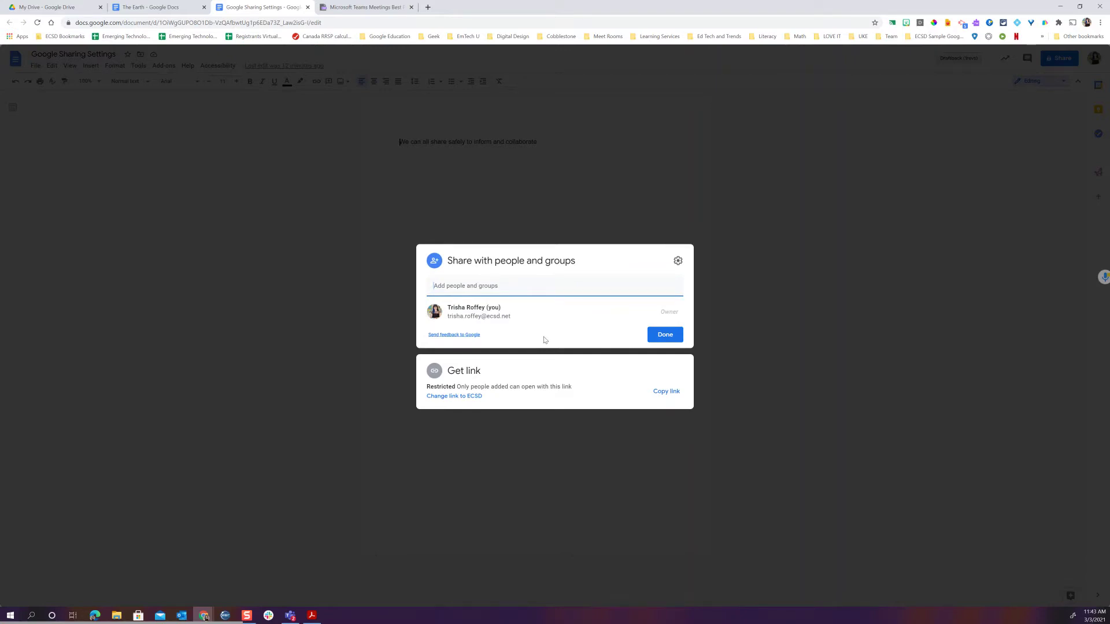
Add a colleague from the suggestions as an Editor, keeping notification on.
click(453, 287)
click(446, 280)
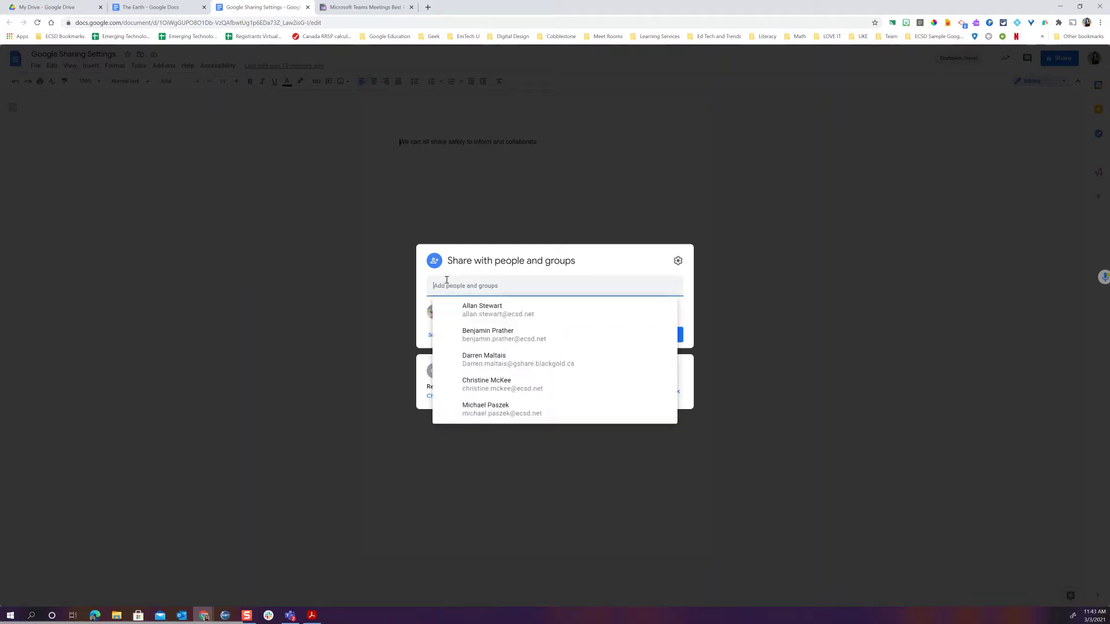
text(ben)
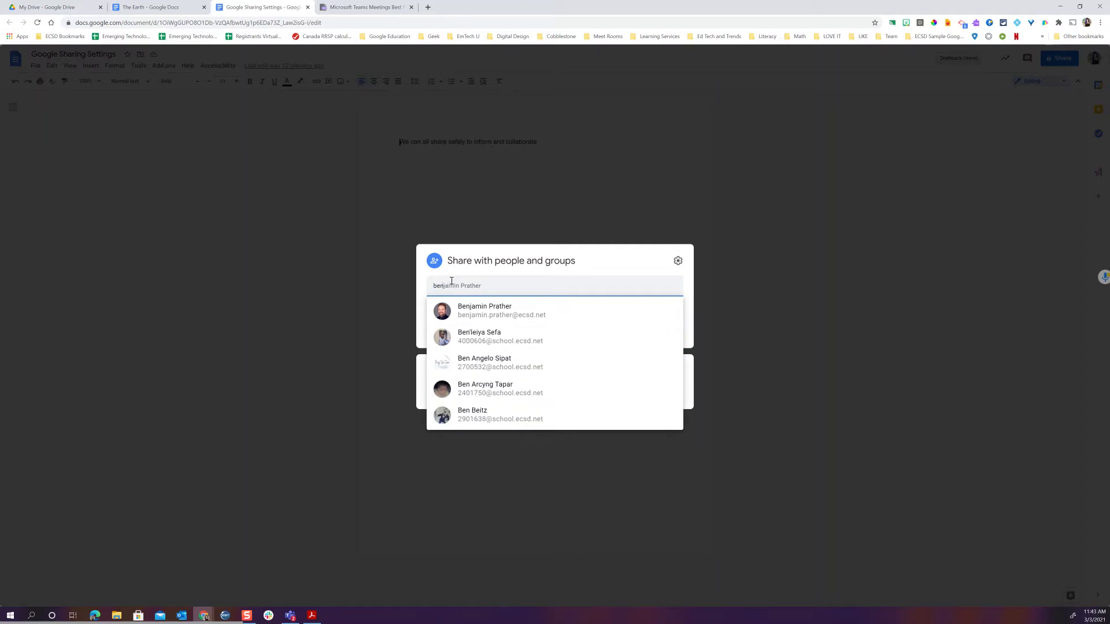
click(487, 317)
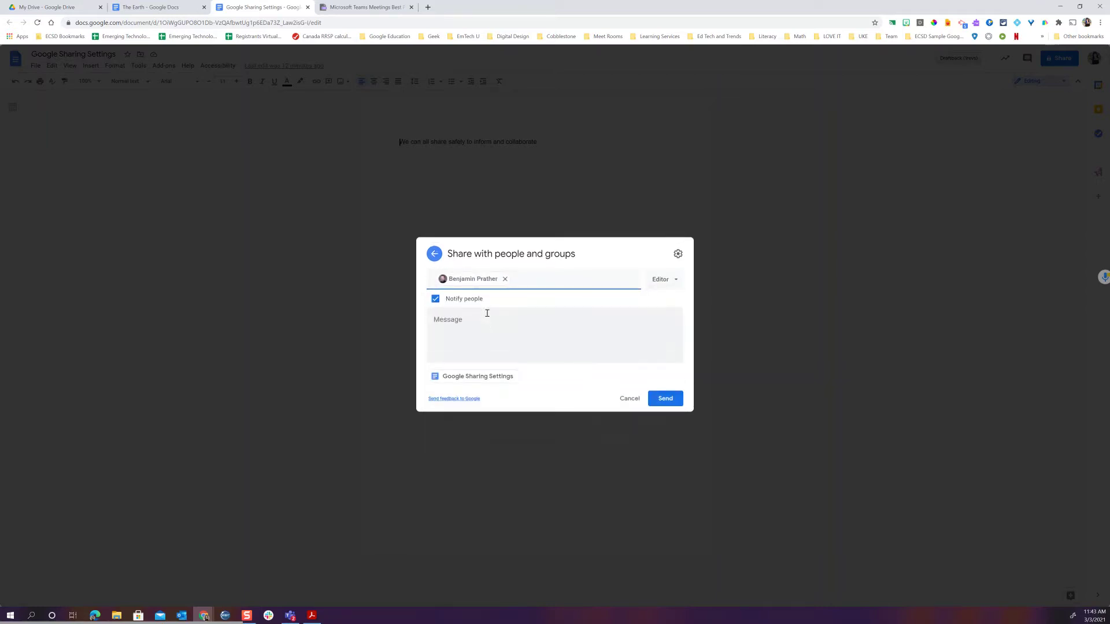
click(674, 286)
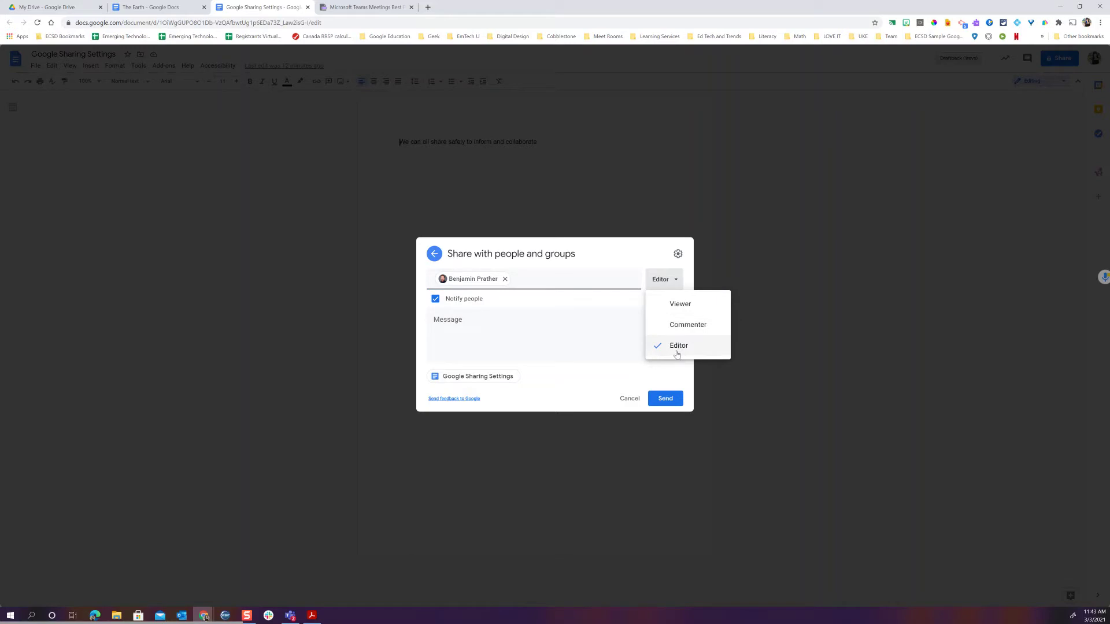
click(552, 351)
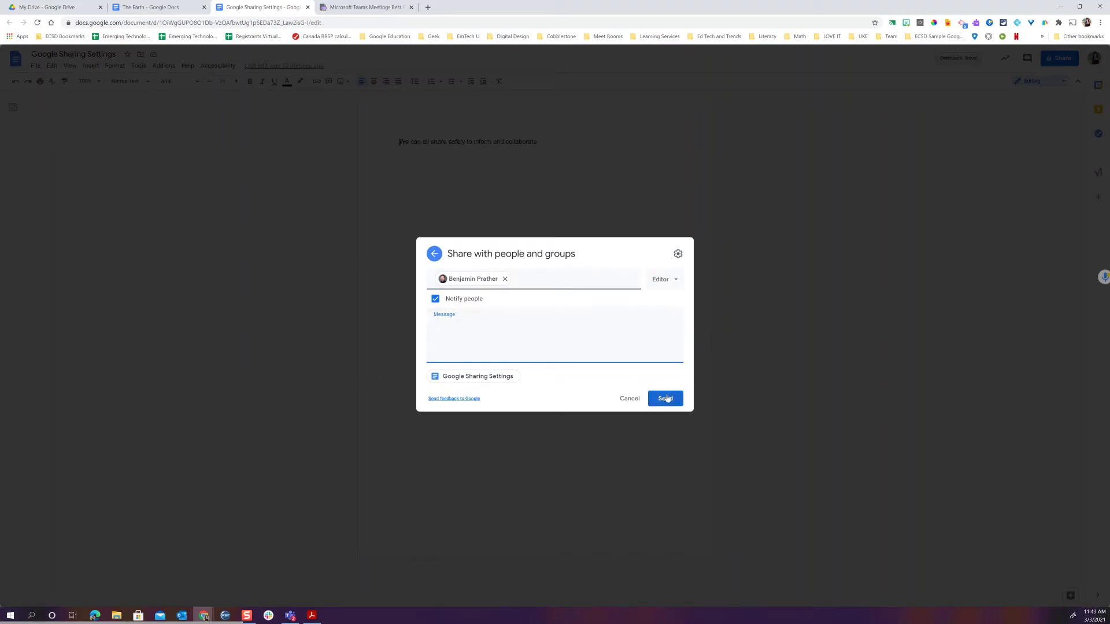
click(679, 257)
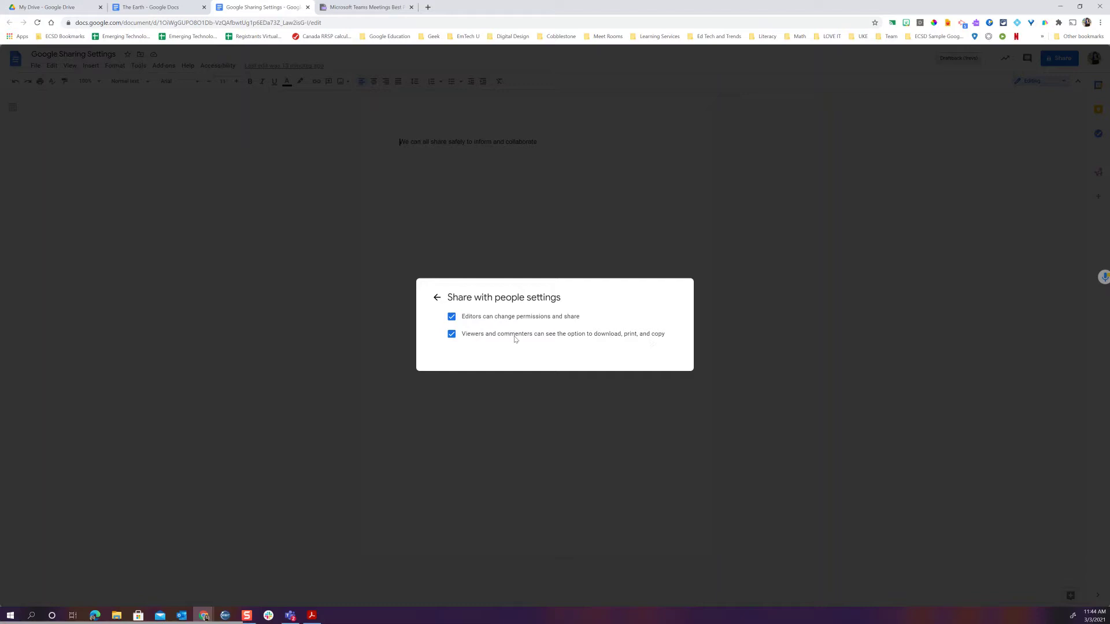
Block editors from resharing and viewers from downloading, printing or copying, then go back.
click(452, 335)
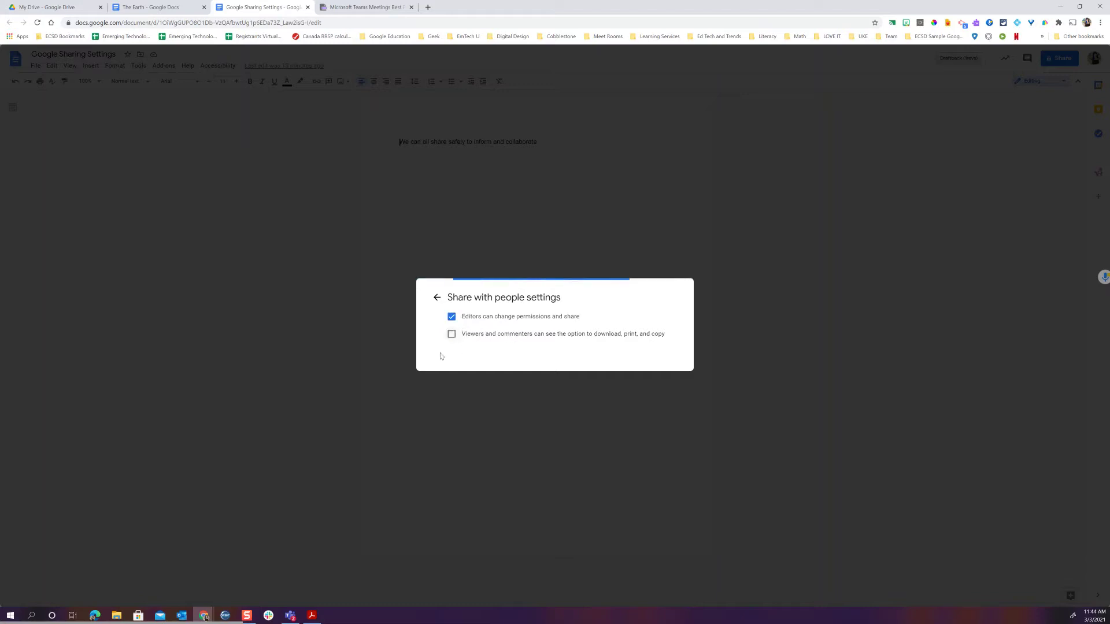
click(452, 316)
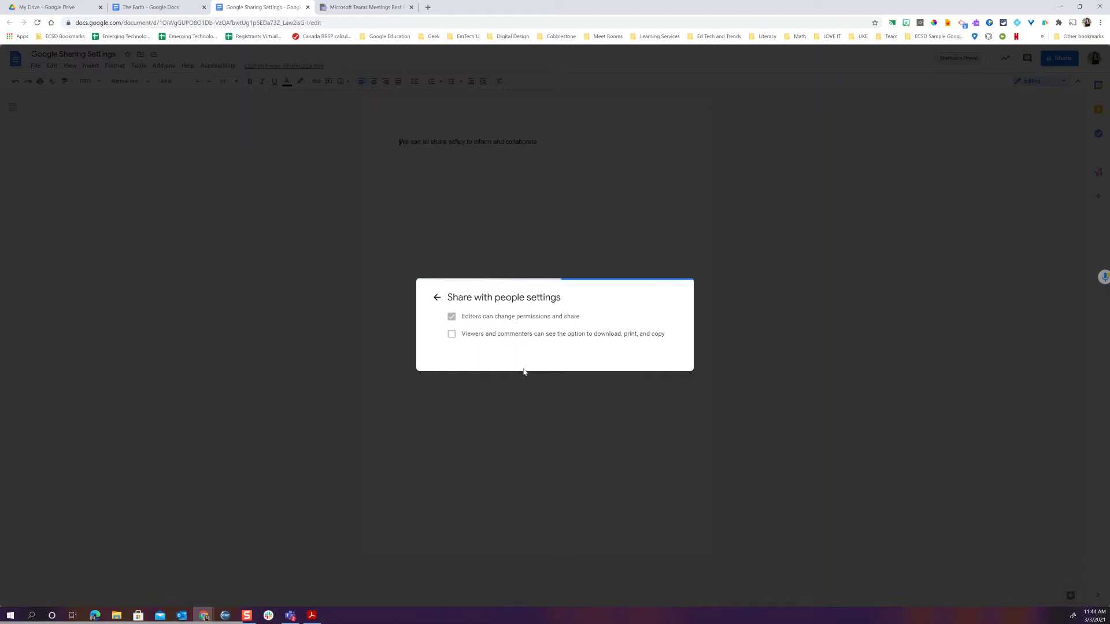
click(437, 297)
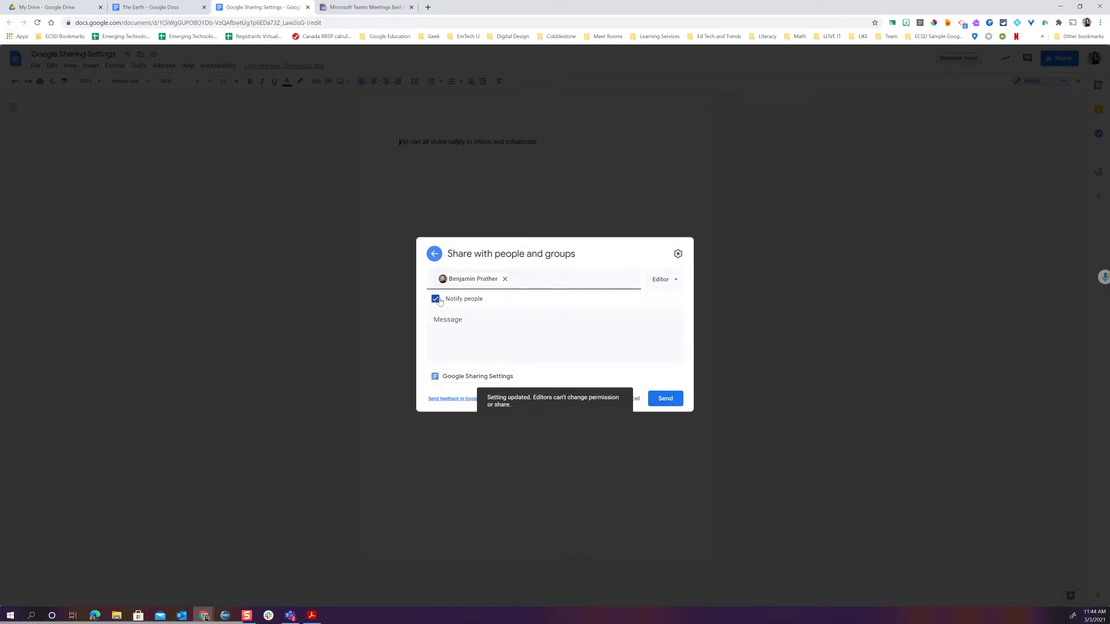
Send the Editor invitation, then reopen sharing to reach the colleague's role options.
click(666, 401)
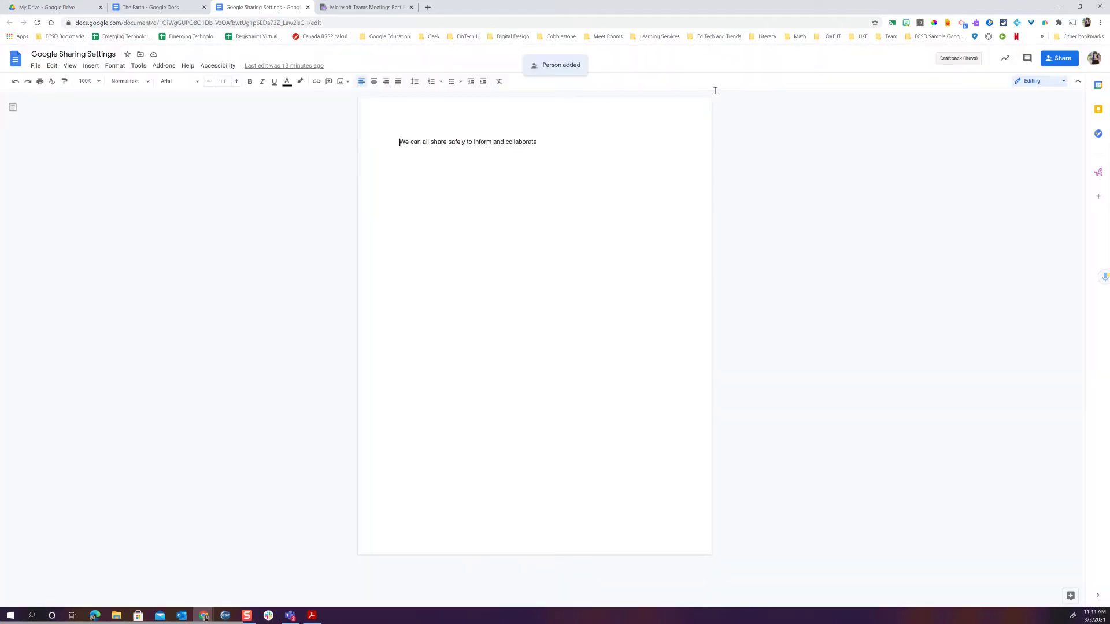
click(1050, 62)
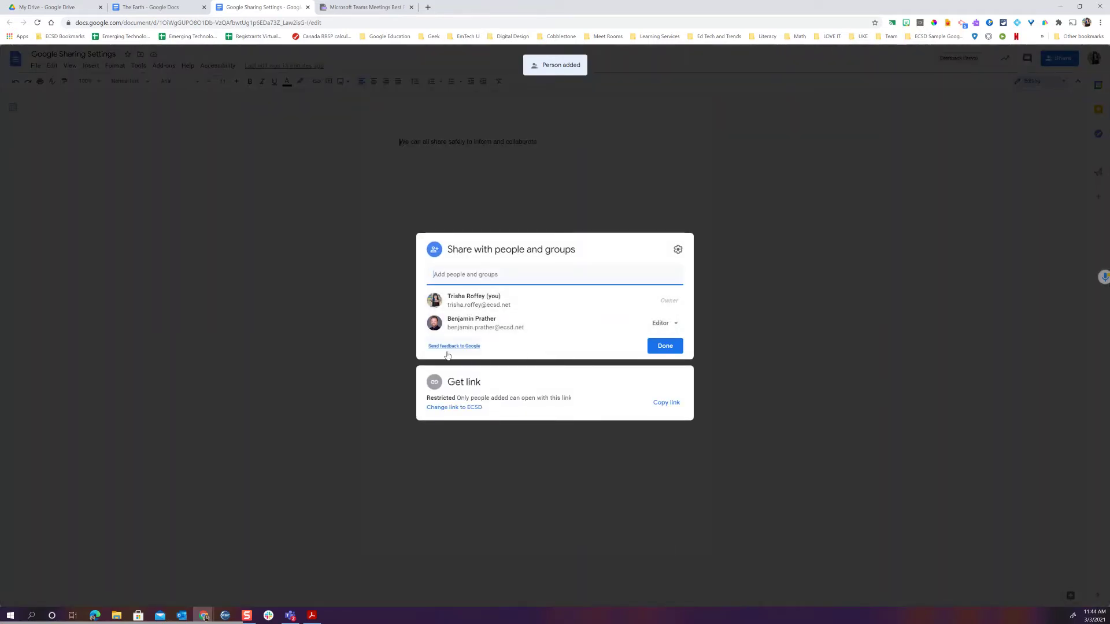
click(677, 326)
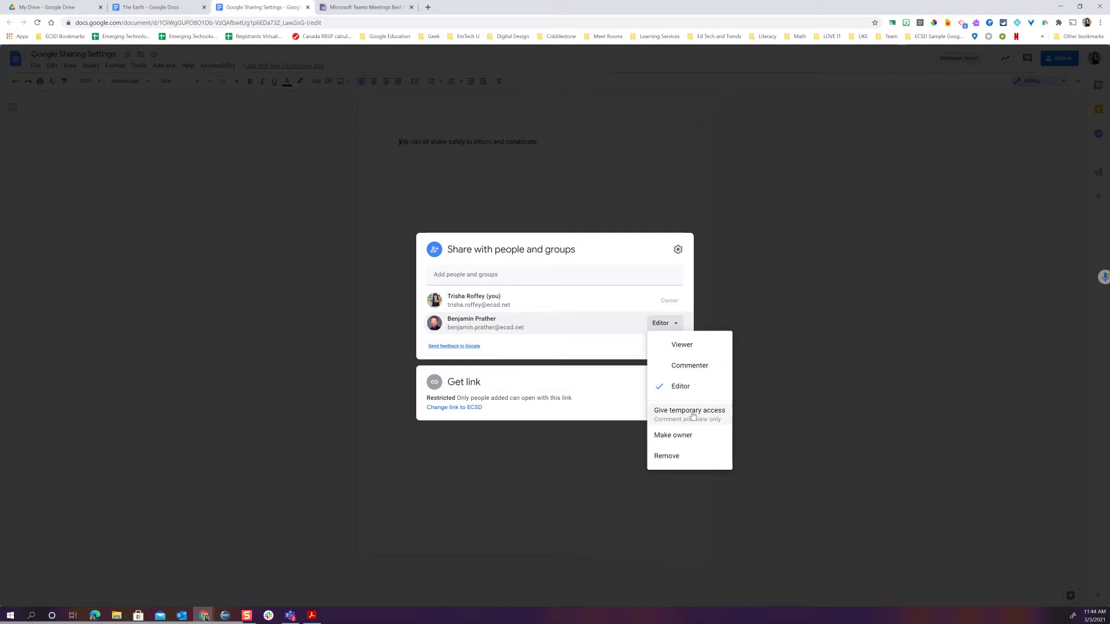
click(693, 413)
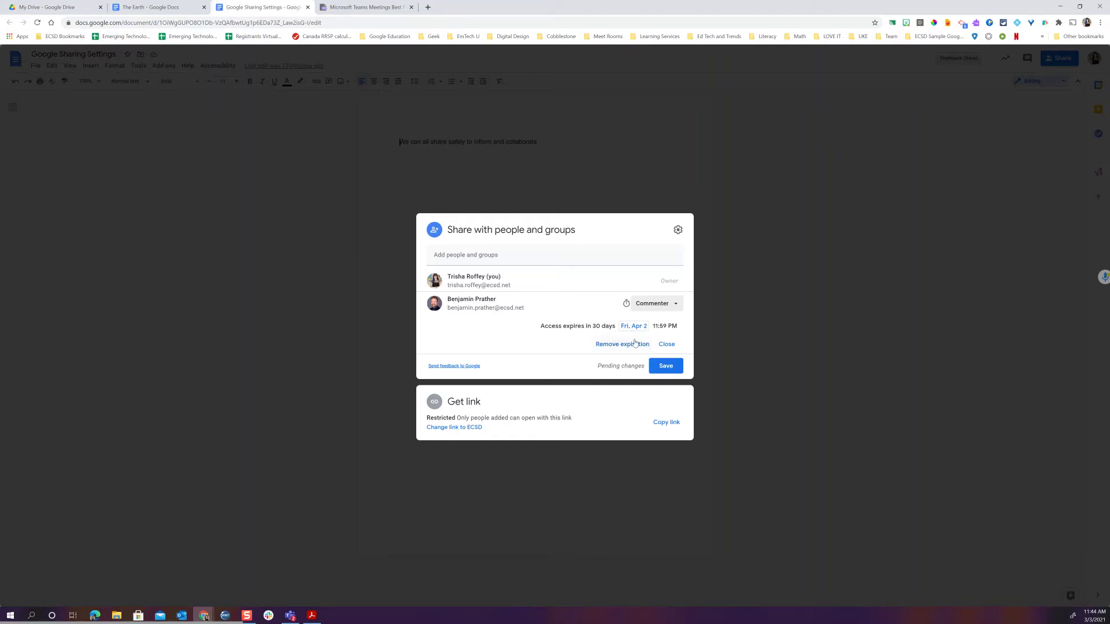
click(668, 345)
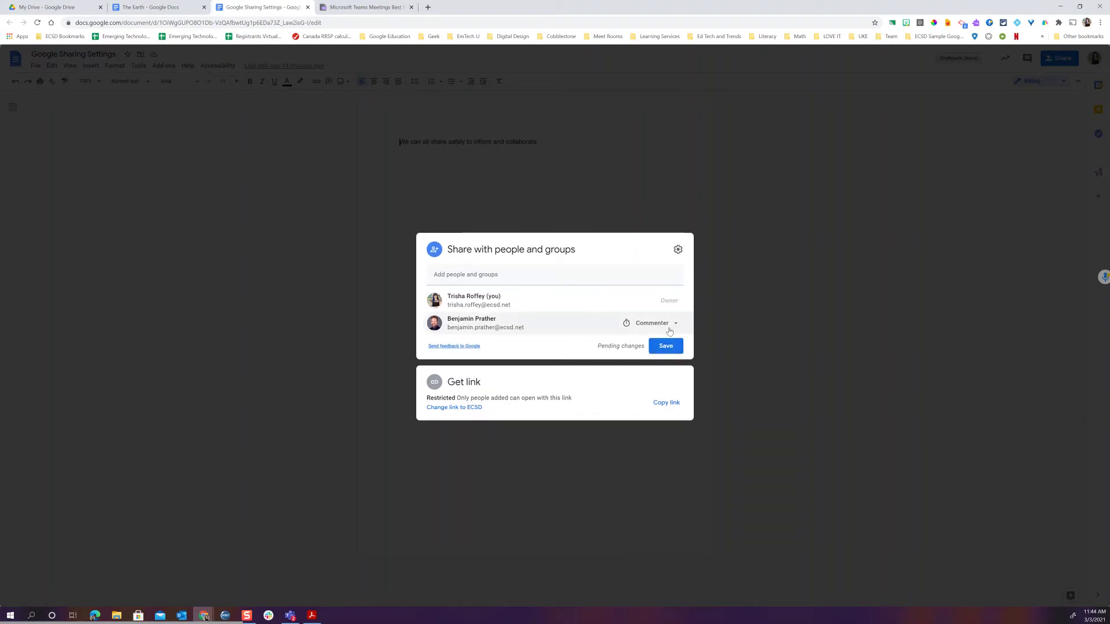
click(669, 327)
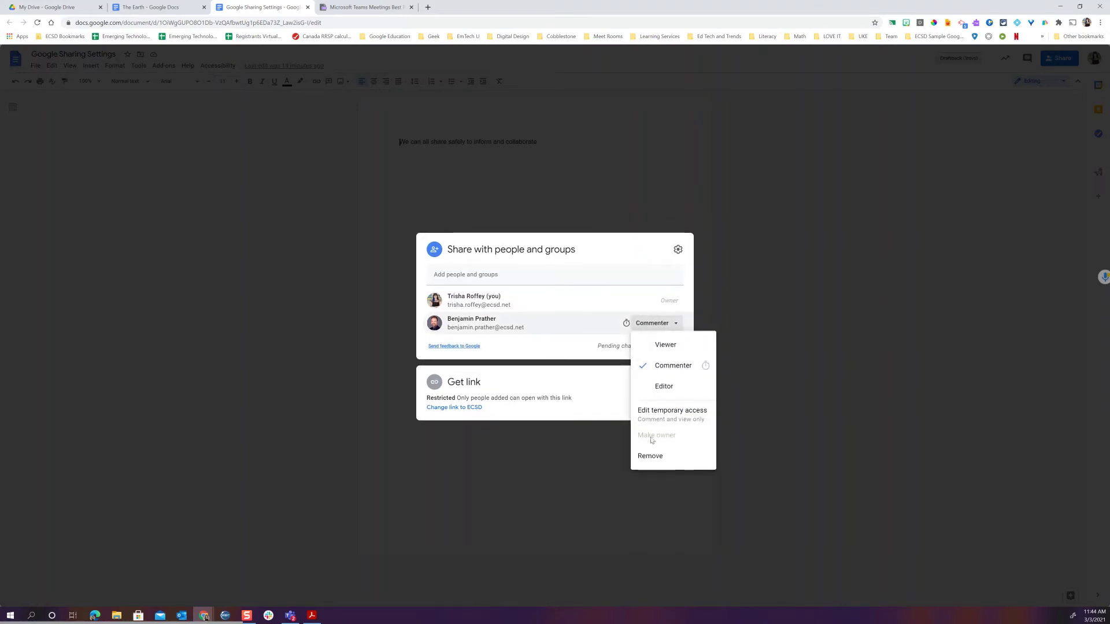
click(663, 386)
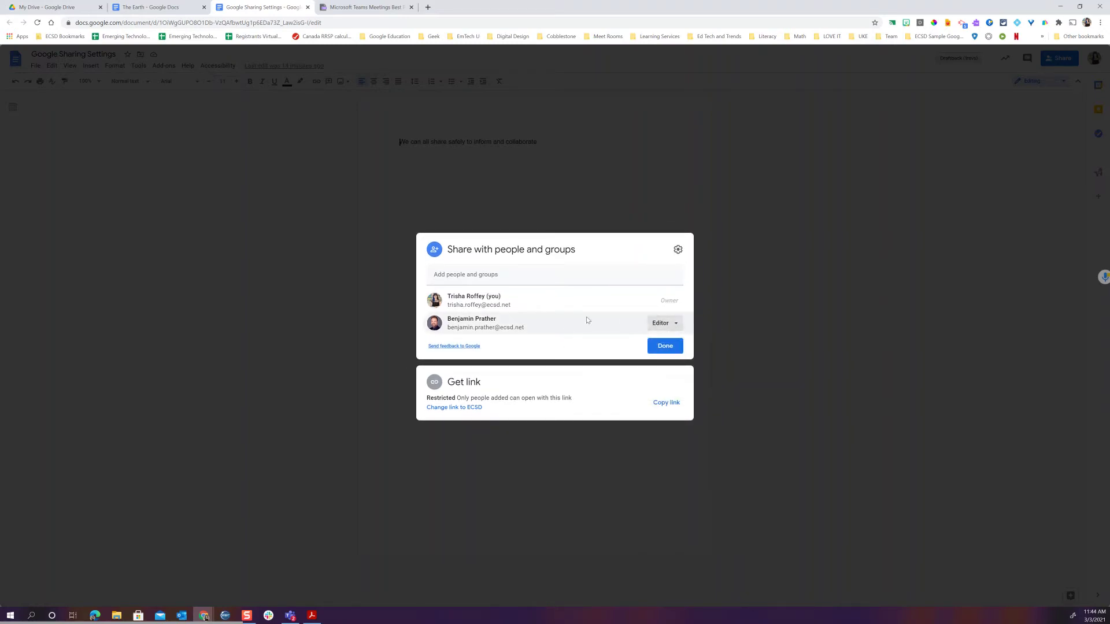
click(676, 325)
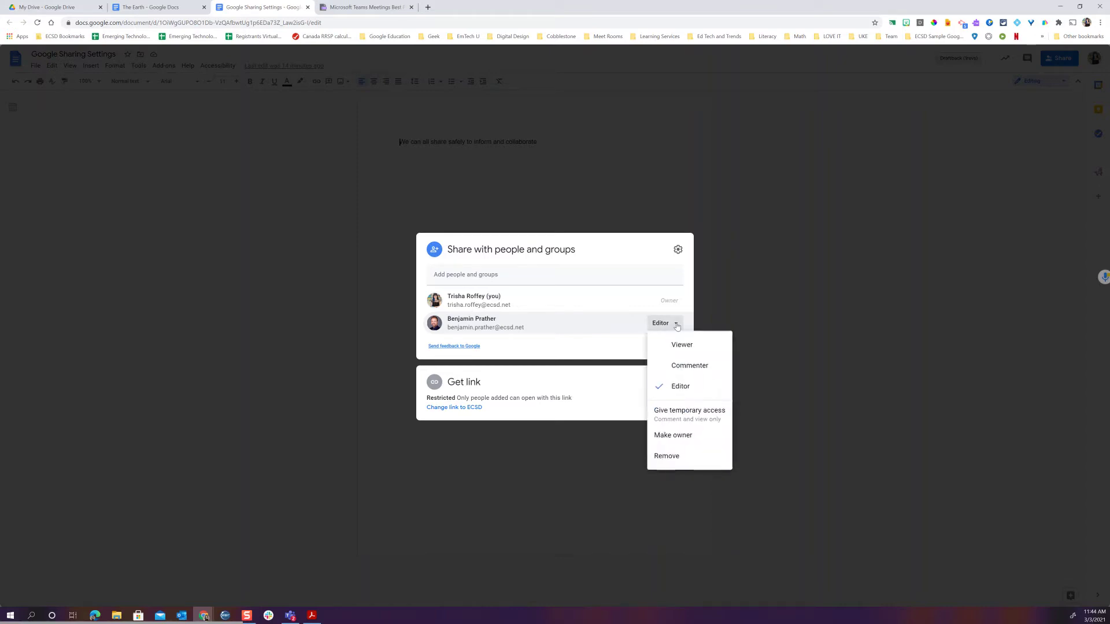
Remove the colleague's access and close the sharing dialog.
click(668, 457)
click(580, 455)
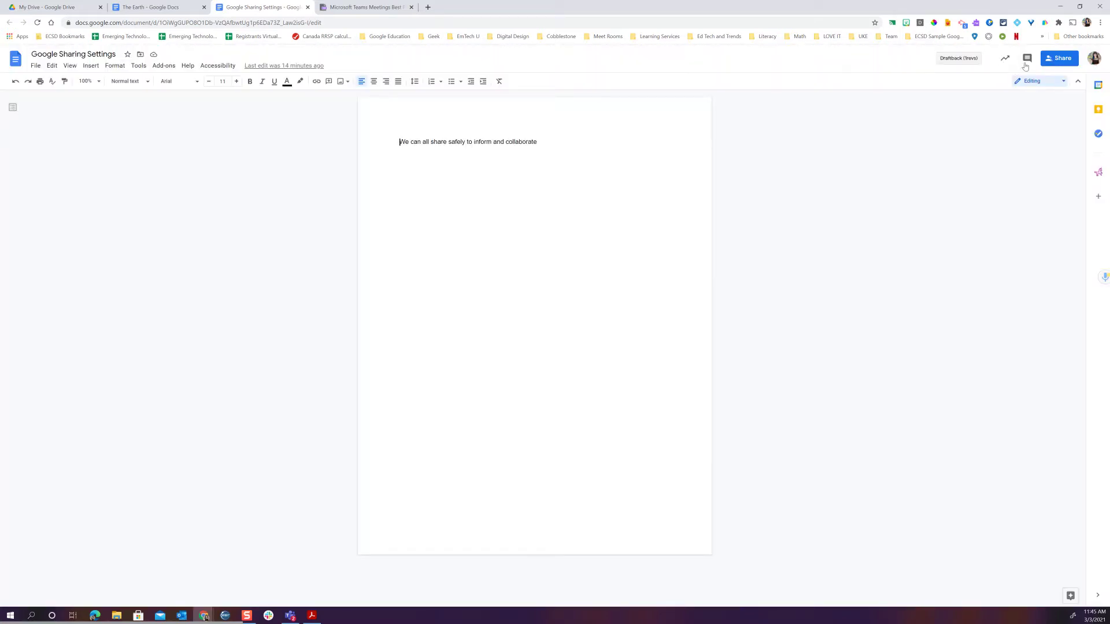
Change the document's general access to anyone in ECSD and copy its link.
click(1057, 58)
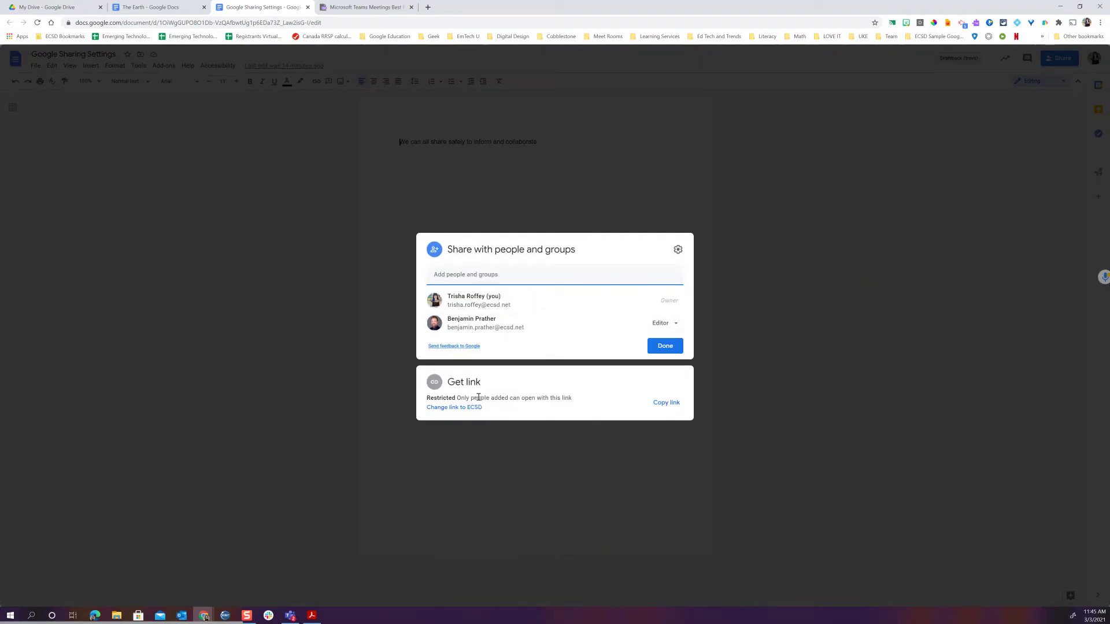
click(448, 409)
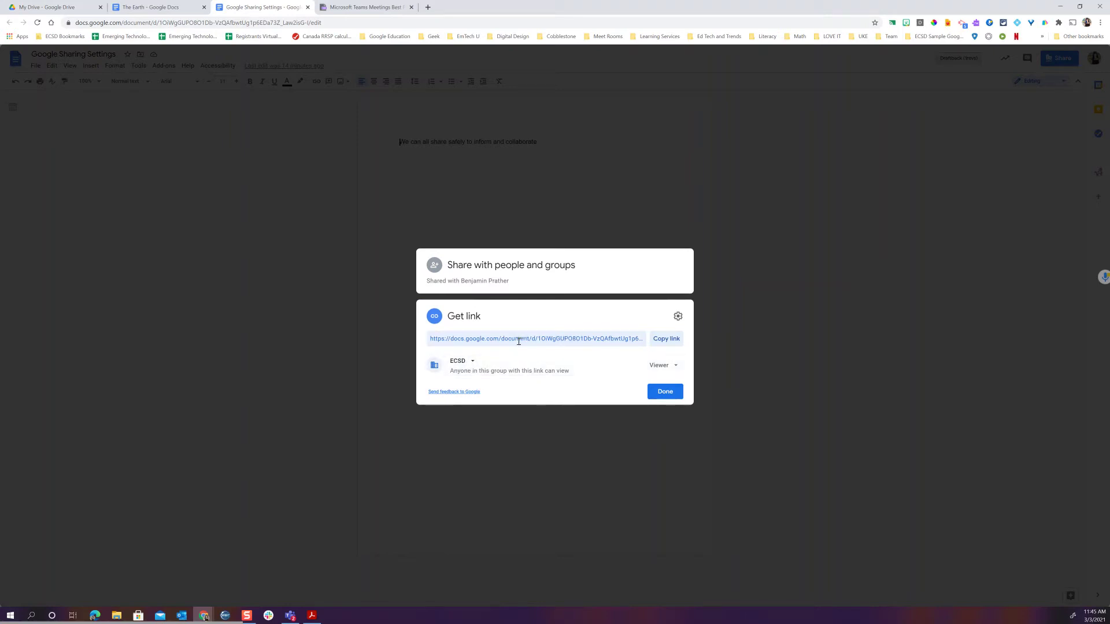
click(667, 340)
Set link access to 'Anyone with the link' as Viewer and click Done.
click(466, 361)
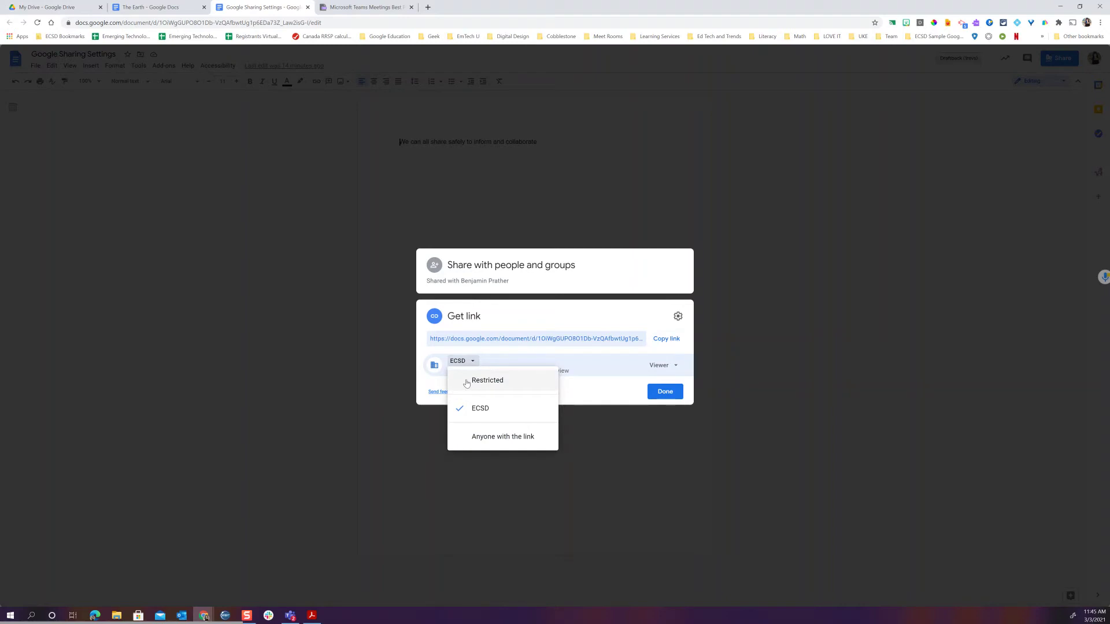
click(483, 439)
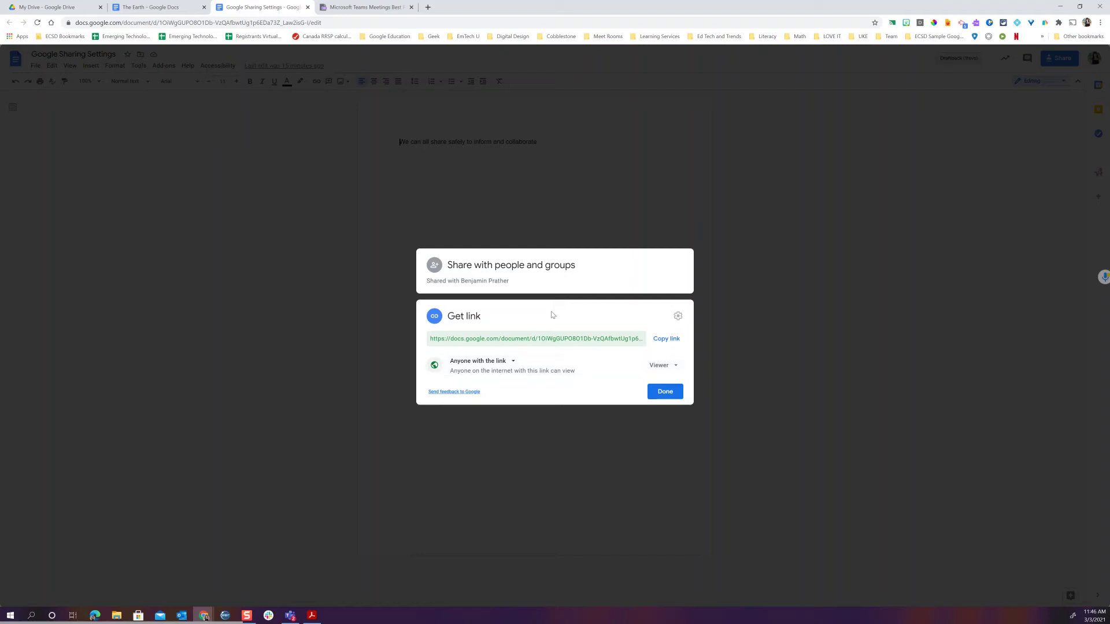
click(672, 370)
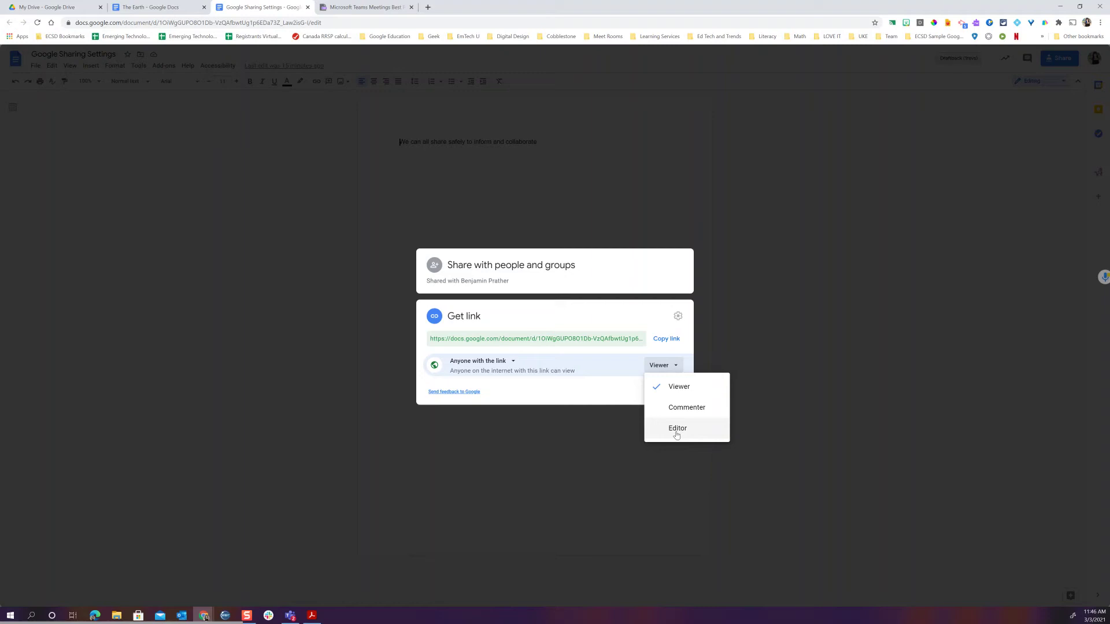
click(564, 392)
click(665, 392)
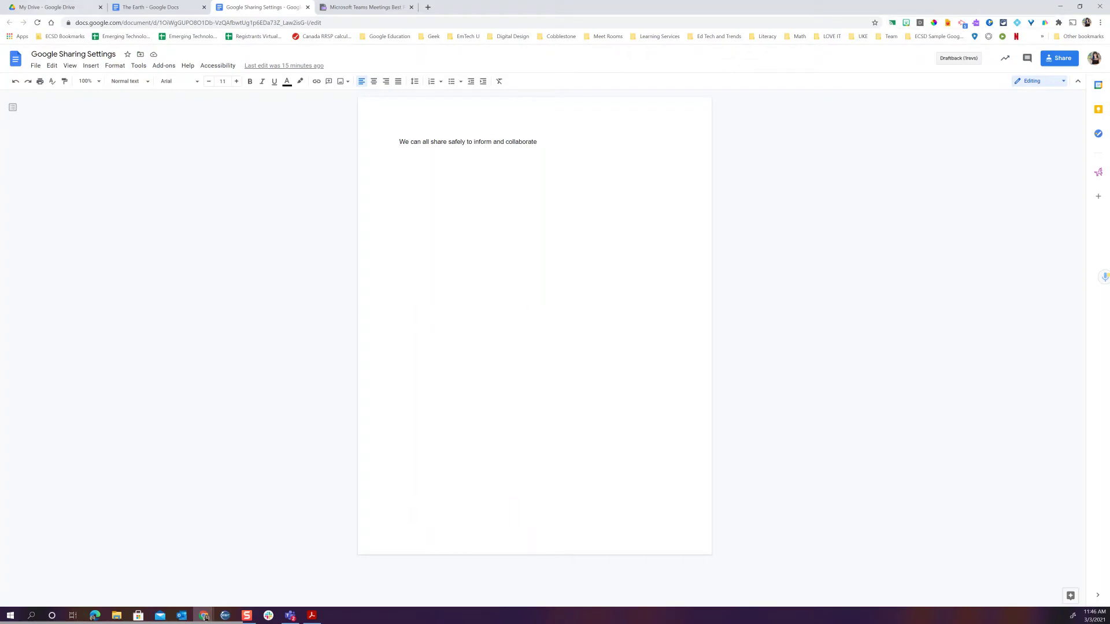
Return to My Drive, select the first folder and open its sharing settings.
click(51, 7)
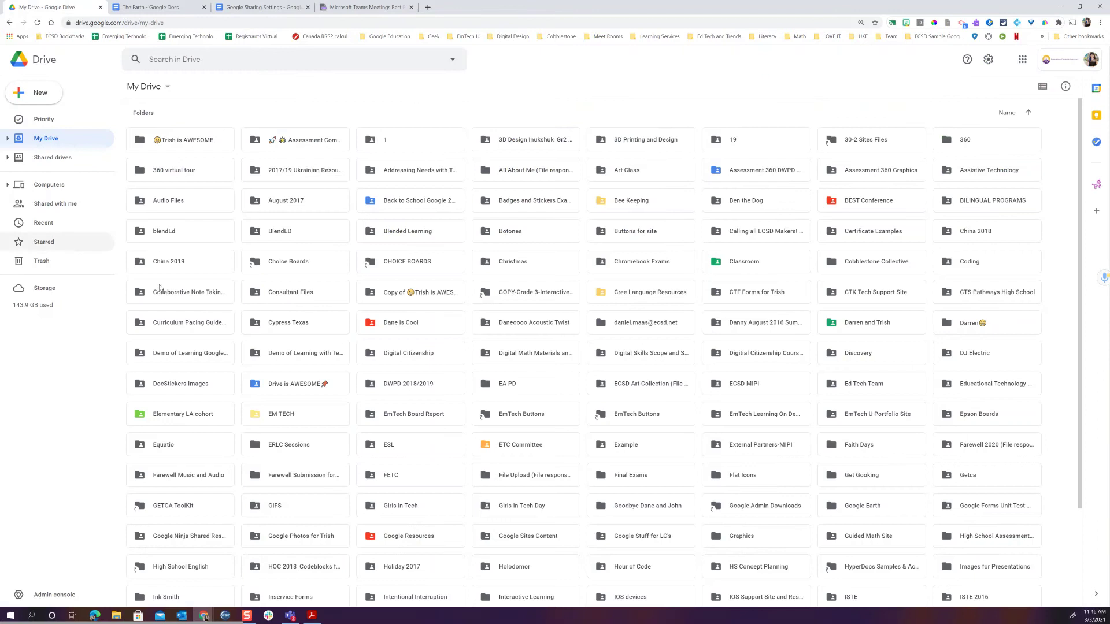
click(191, 141)
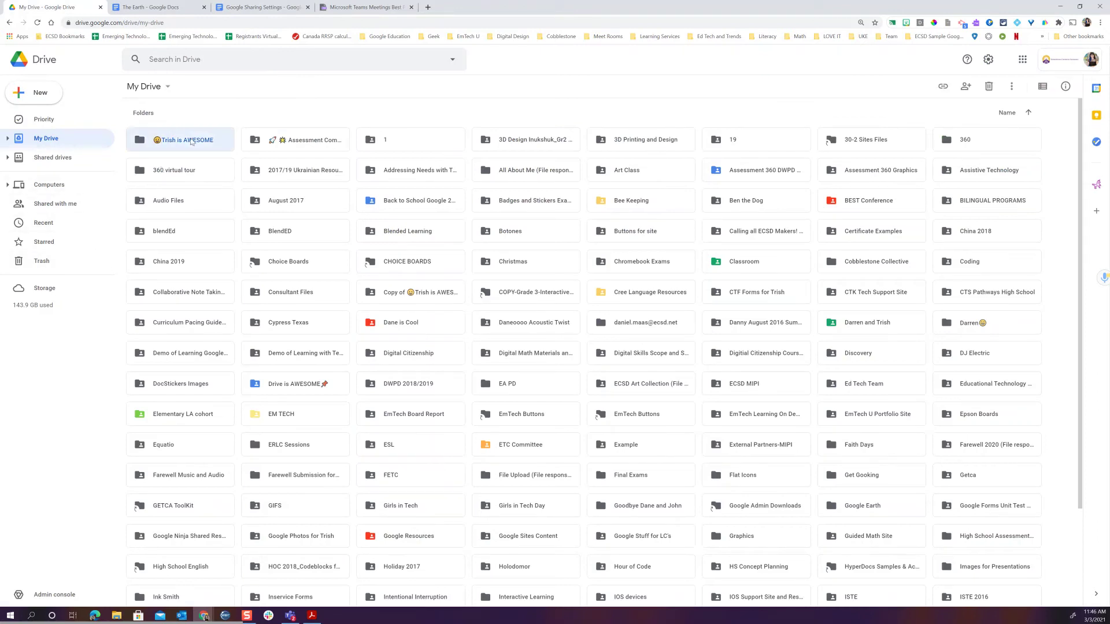
click(258, 144)
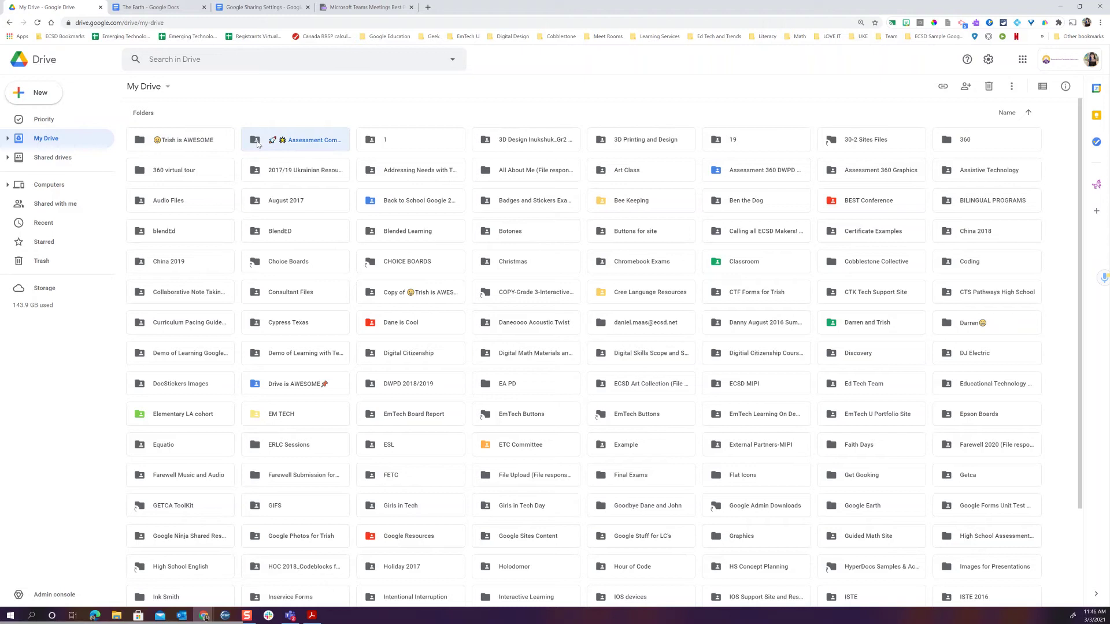
click(215, 144)
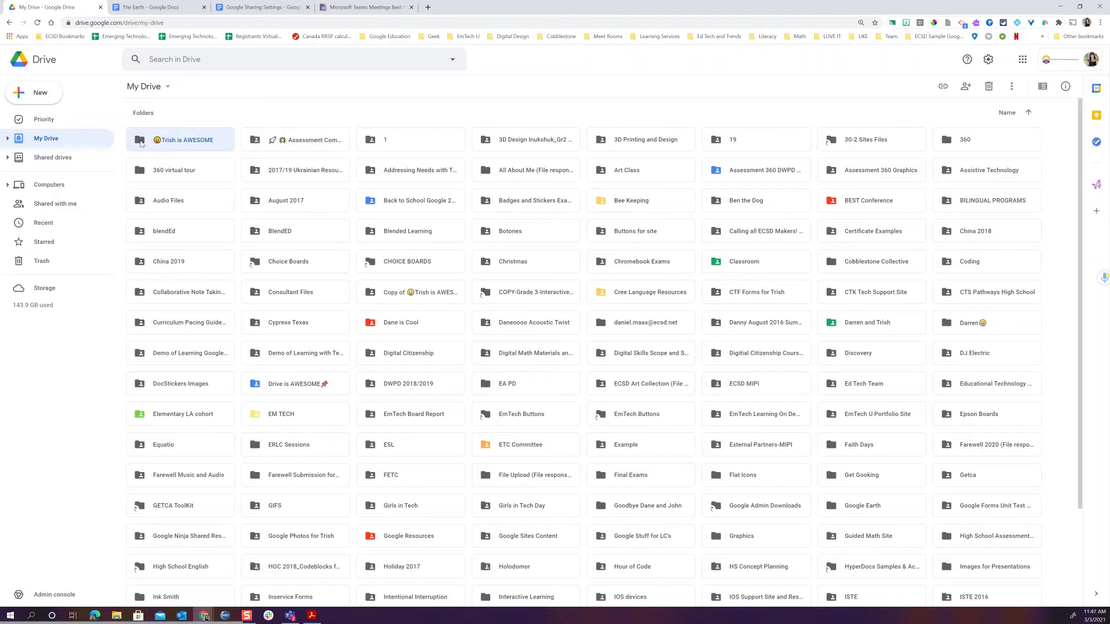
click(962, 89)
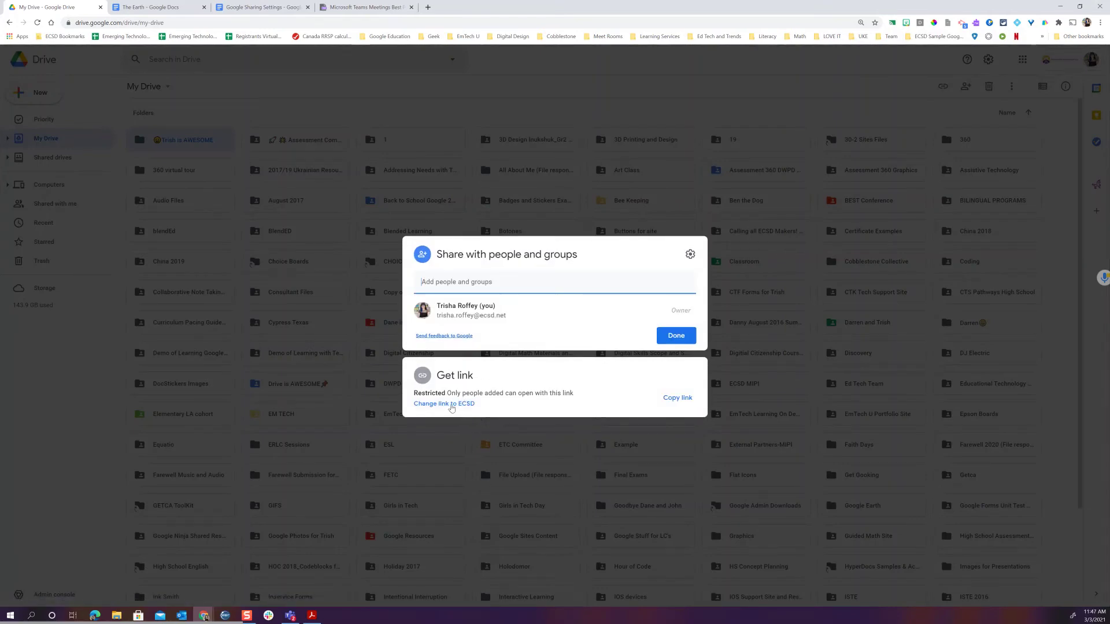
Give anyone in ECSD link access to the folder, then switch to 'The Earth' document.
click(451, 406)
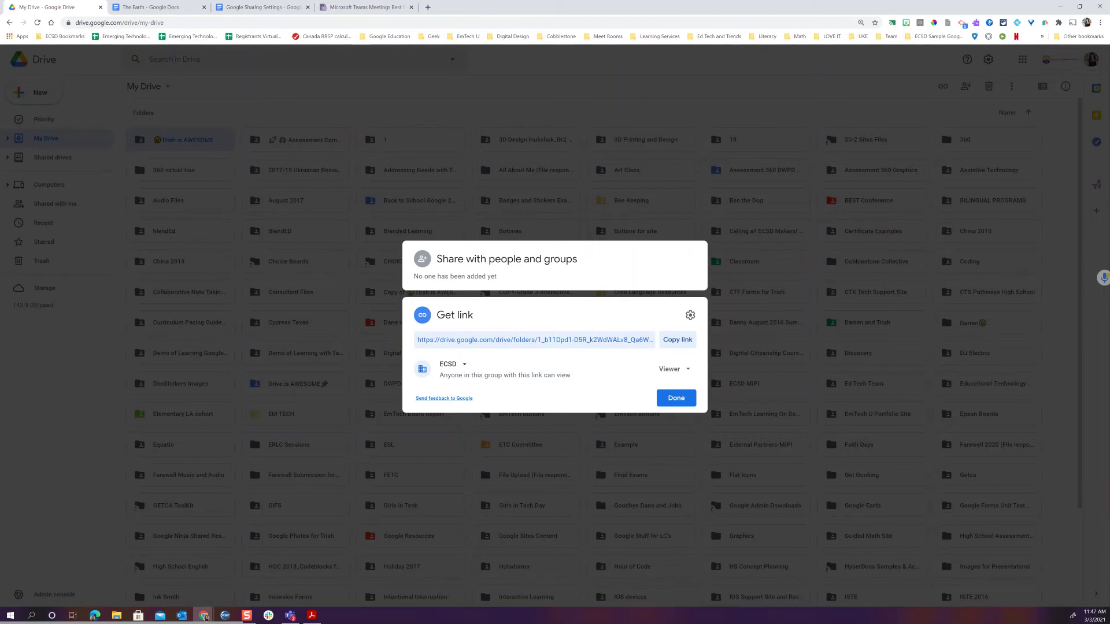
key(shift+F10)
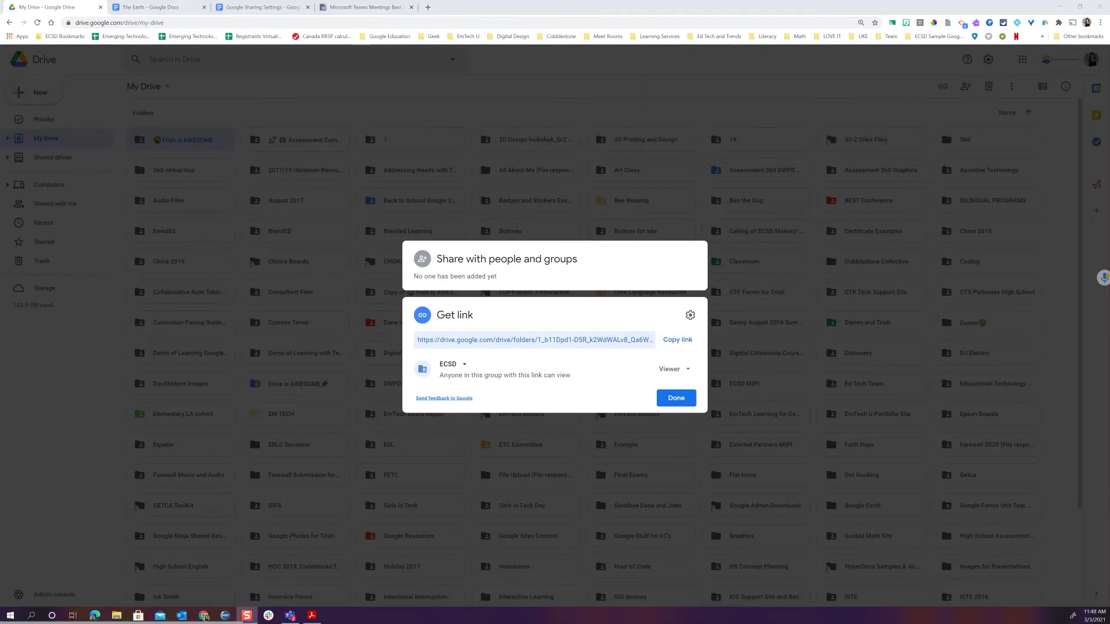
click(665, 406)
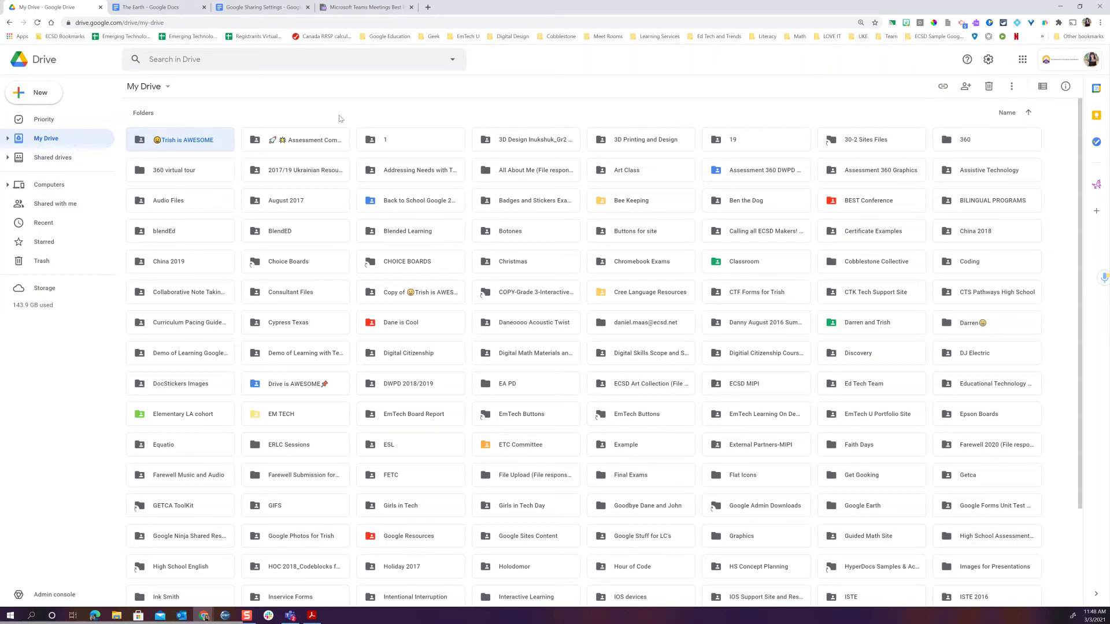
click(155, 6)
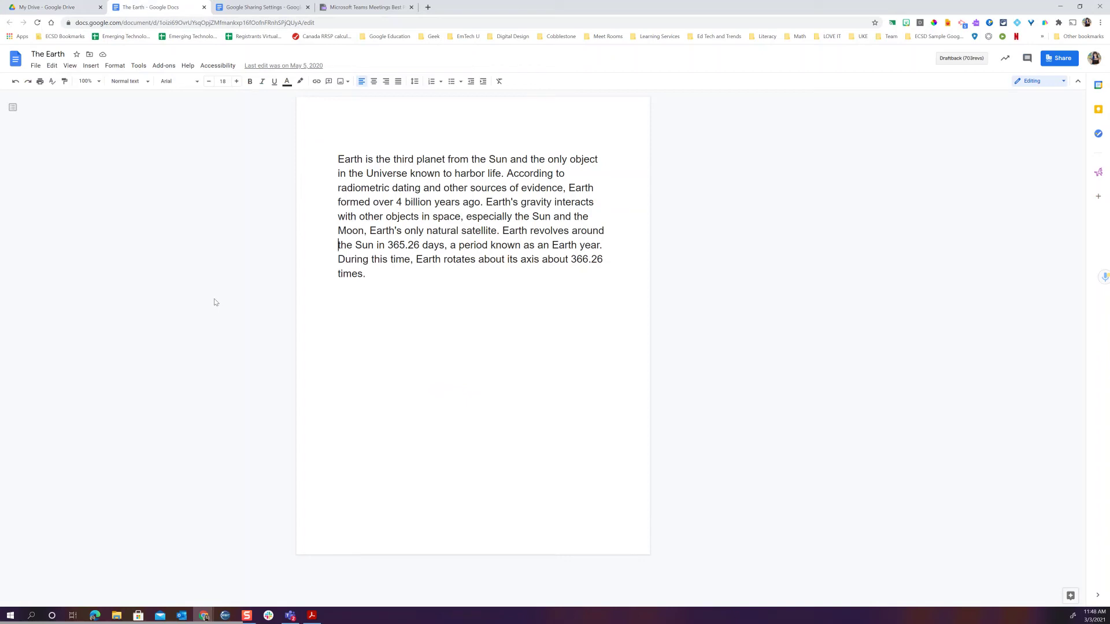
Open The Earth's sharing dialog and the fourth collaborator's access options.
click(1057, 58)
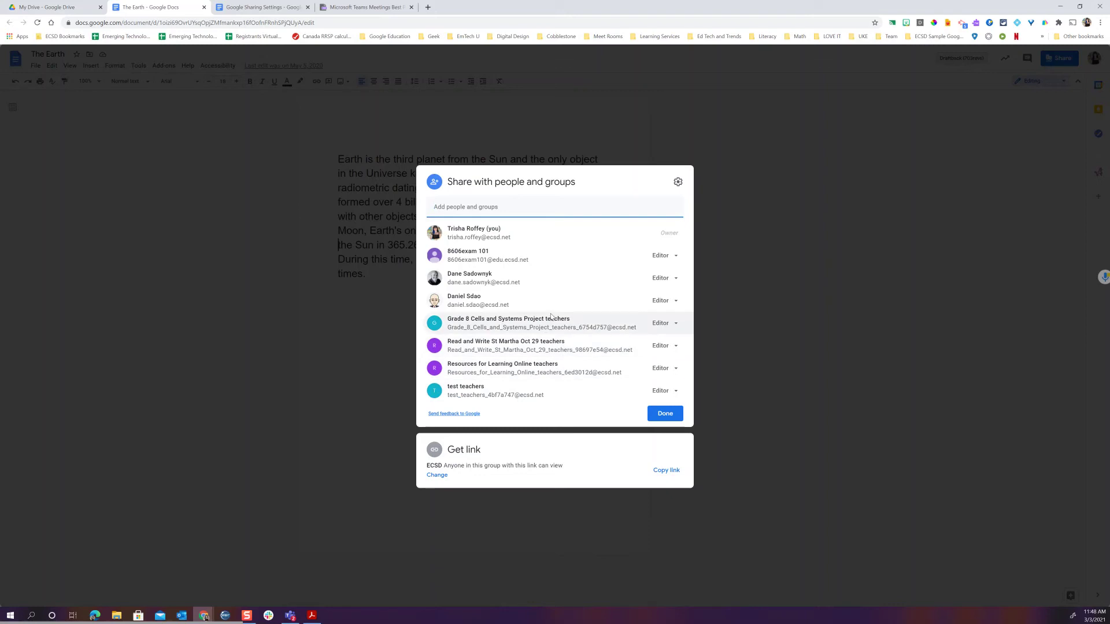
mouse_move(547, 386)
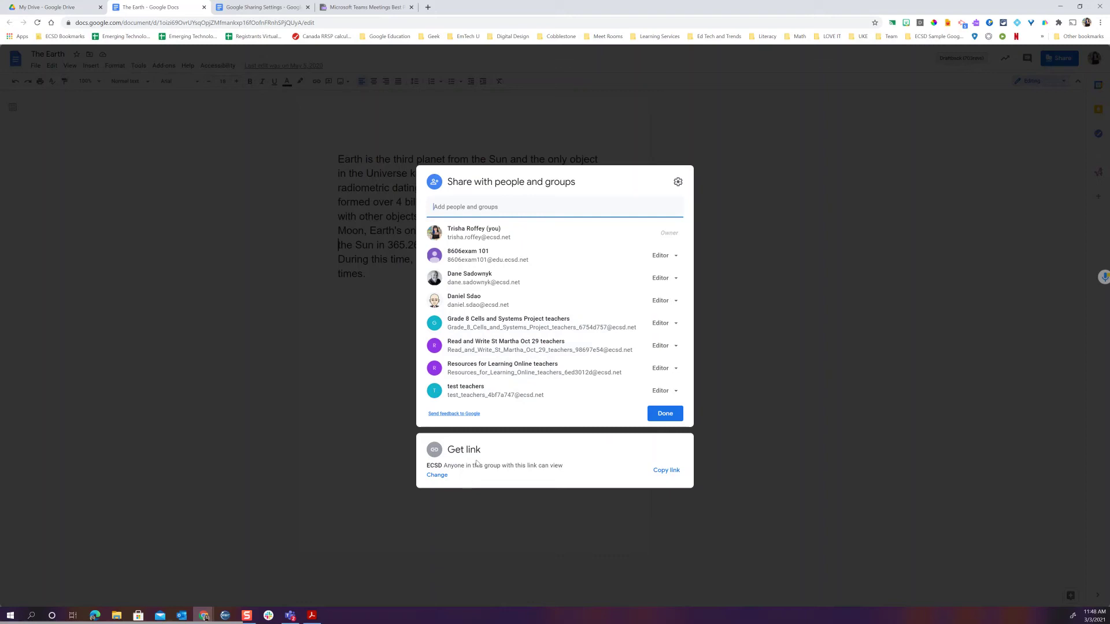
click(675, 303)
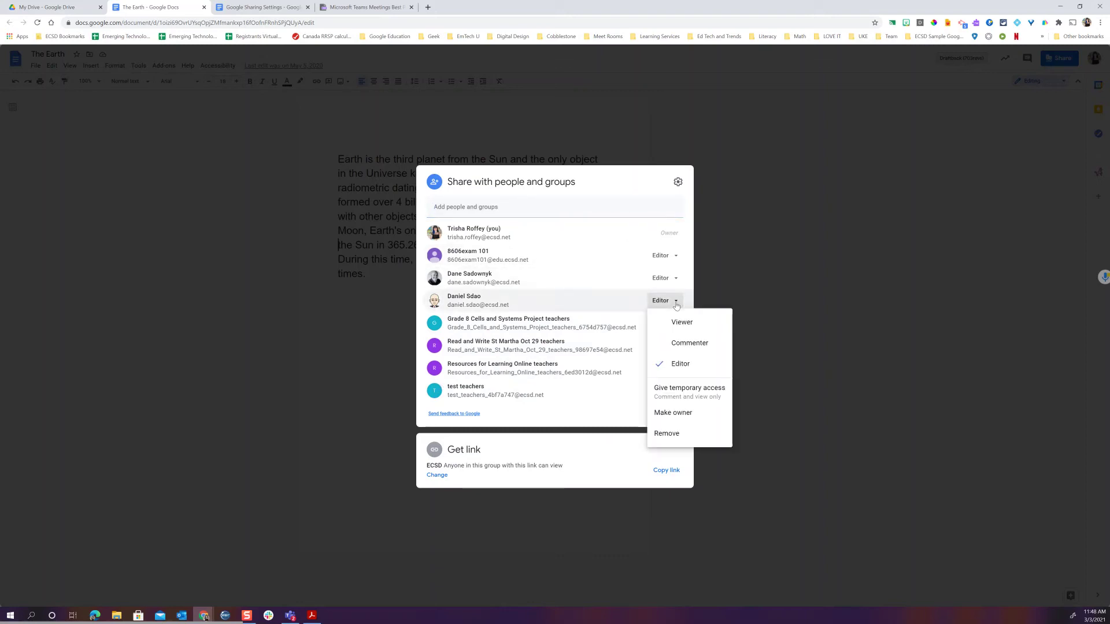
Remove two editors, change the exam account to Viewer, and save the permissions.
click(674, 433)
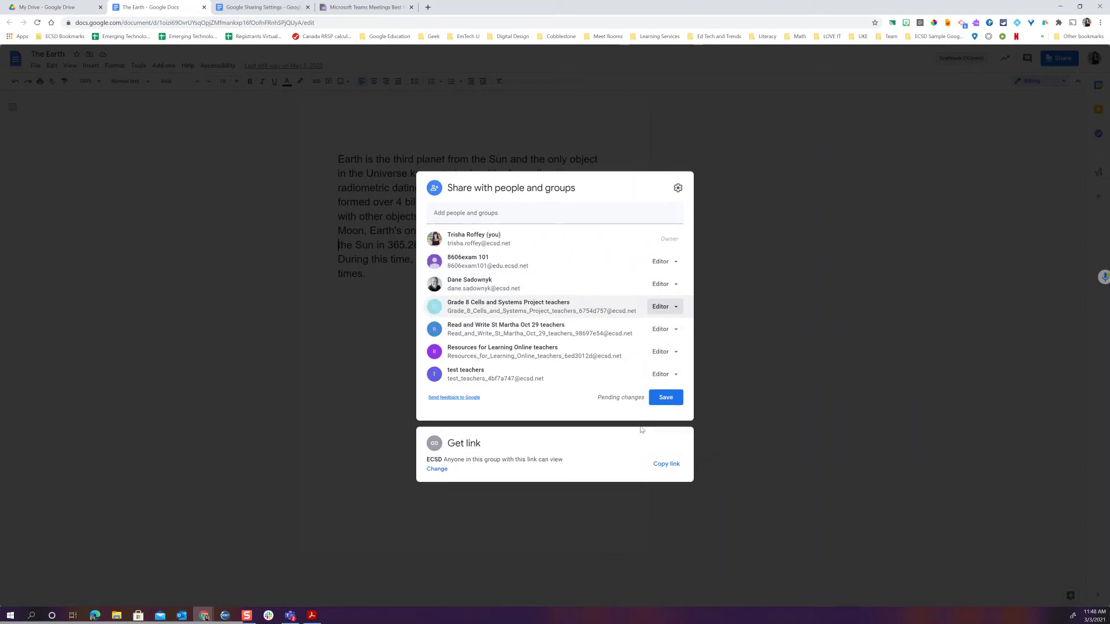
click(677, 291)
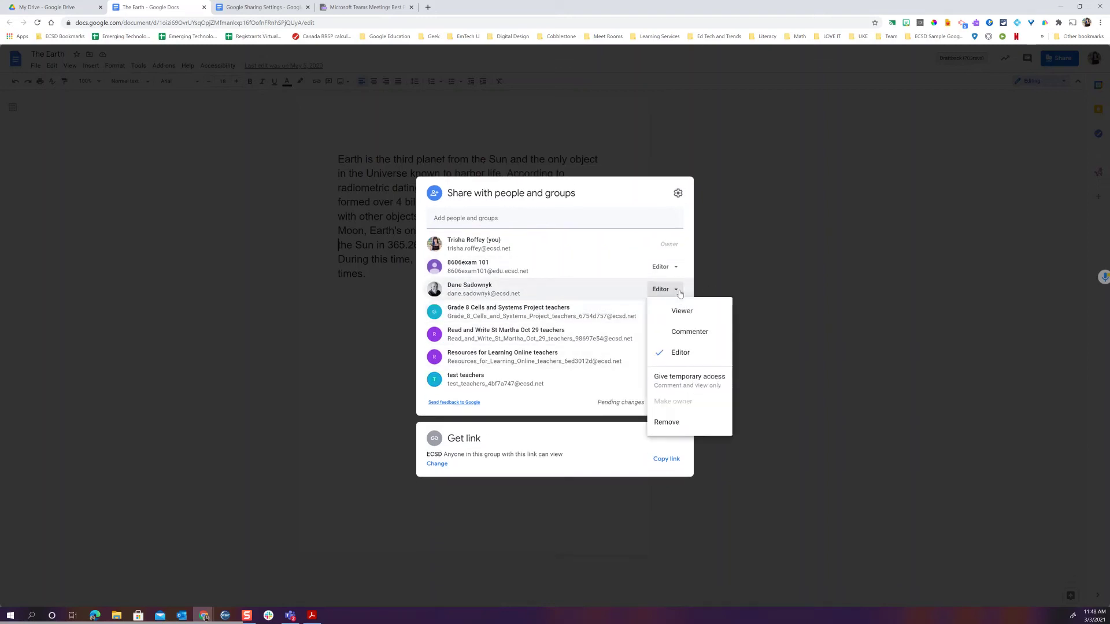
click(664, 422)
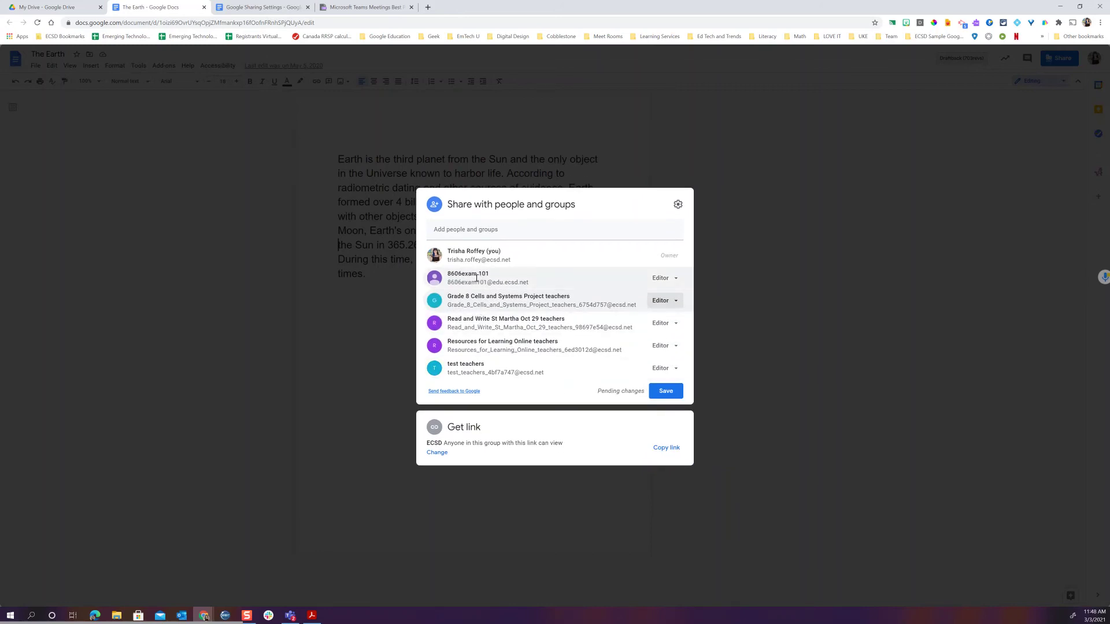
click(675, 280)
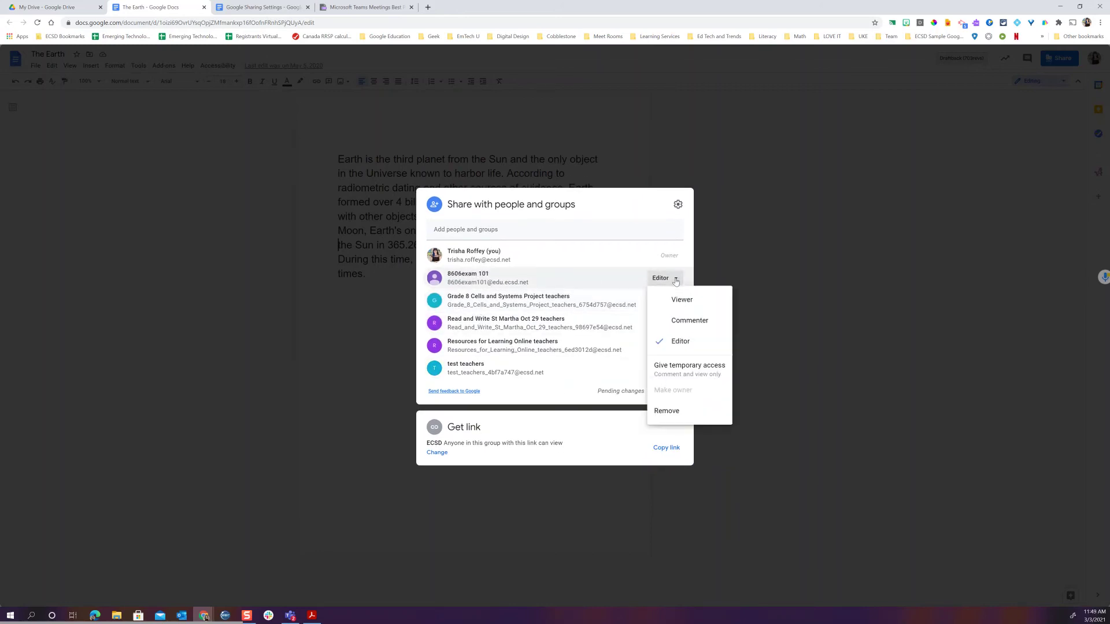
click(662, 300)
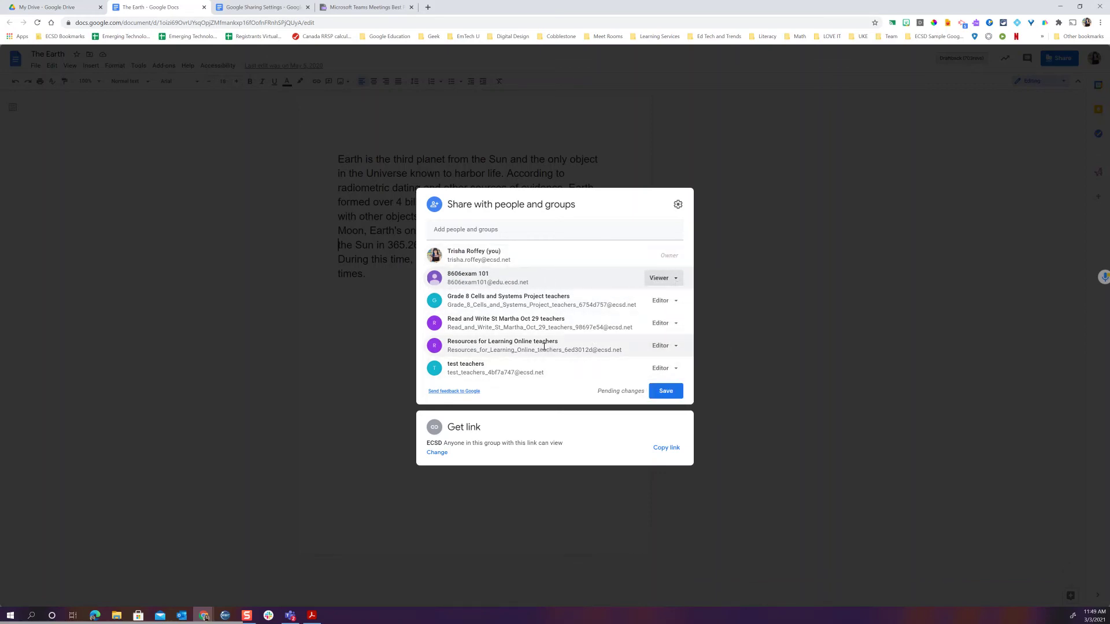
click(665, 394)
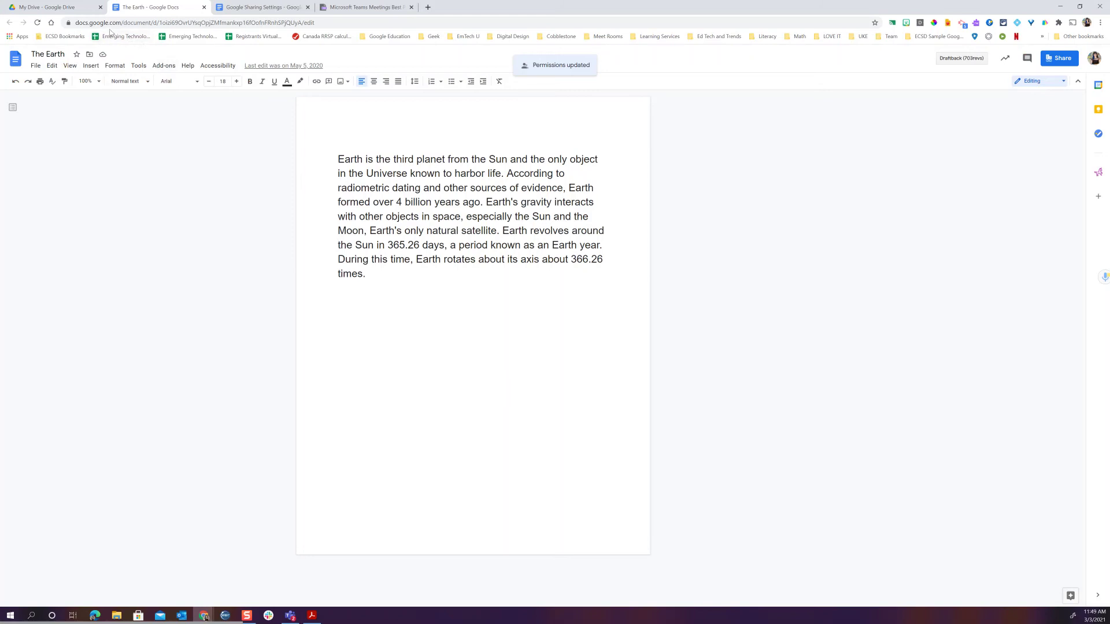
click(68, 8)
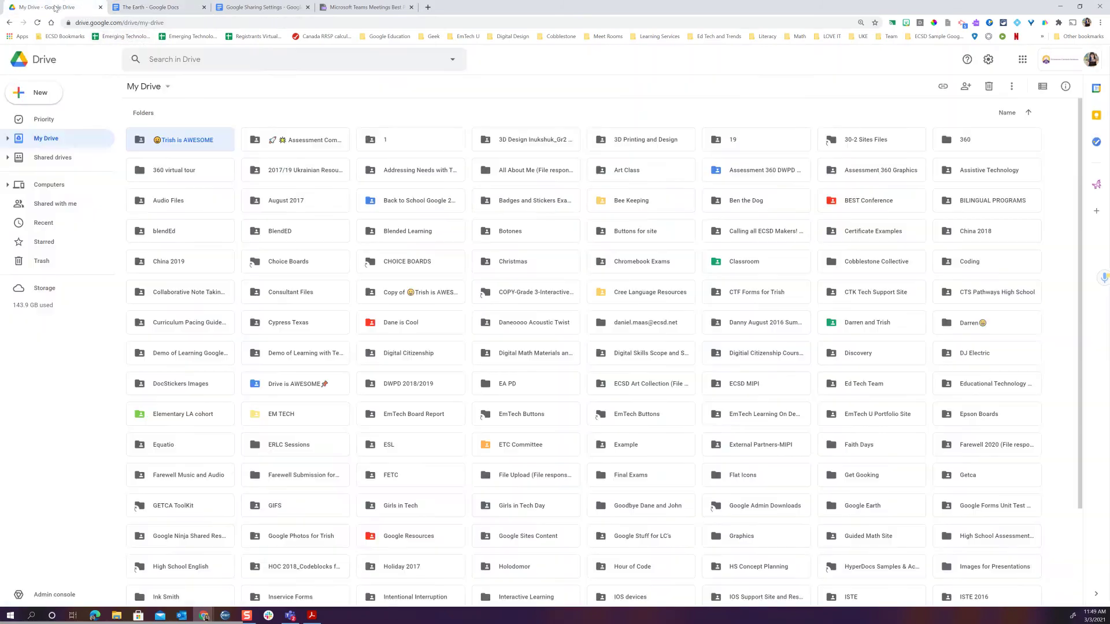
click(63, 206)
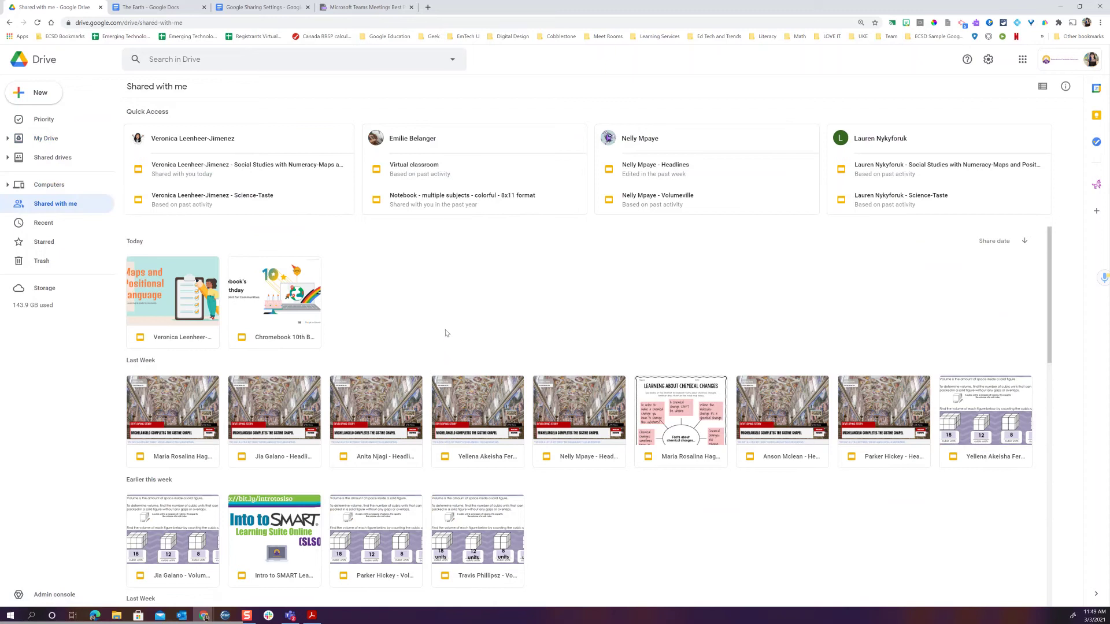
scroll(449, 317, down, 6)
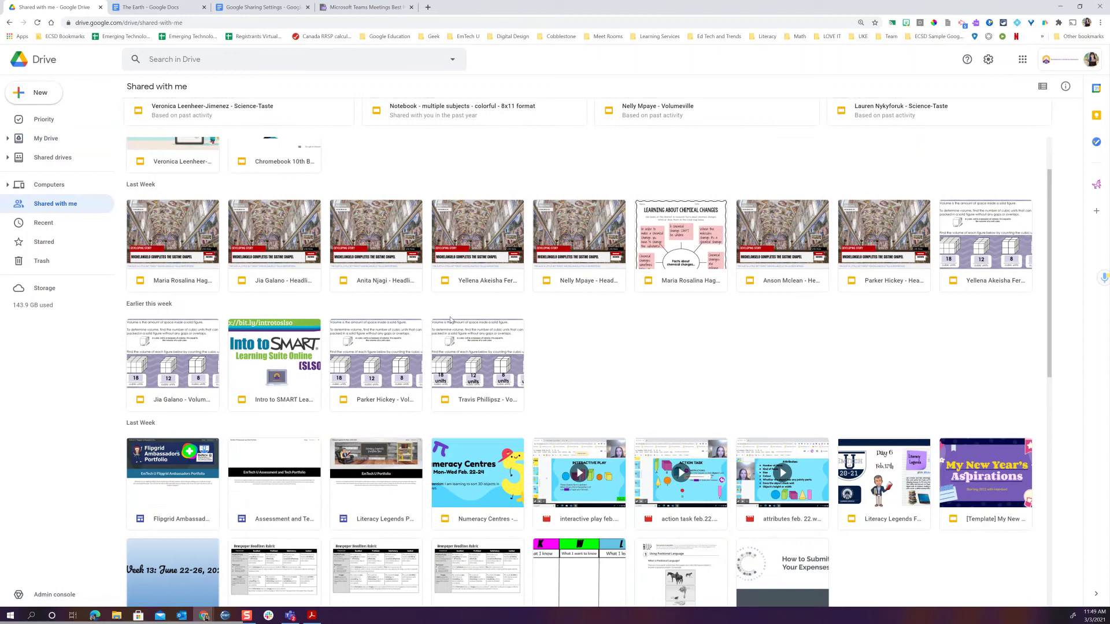
scroll(451, 319, down, 6)
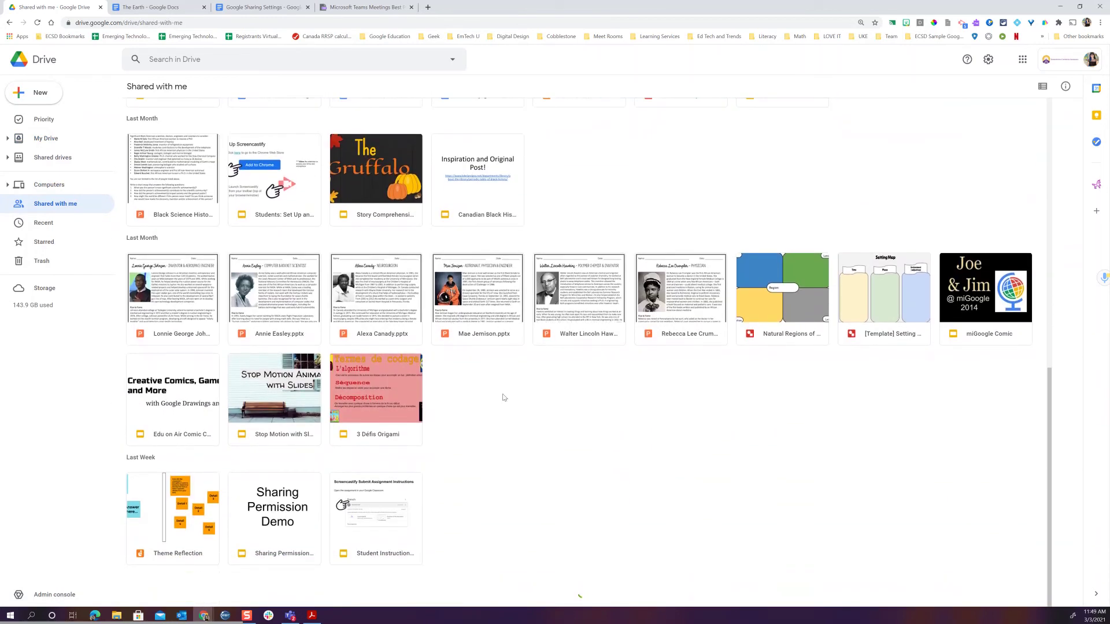
scroll(461, 384, up, 5)
scroll(454, 376, up, 8)
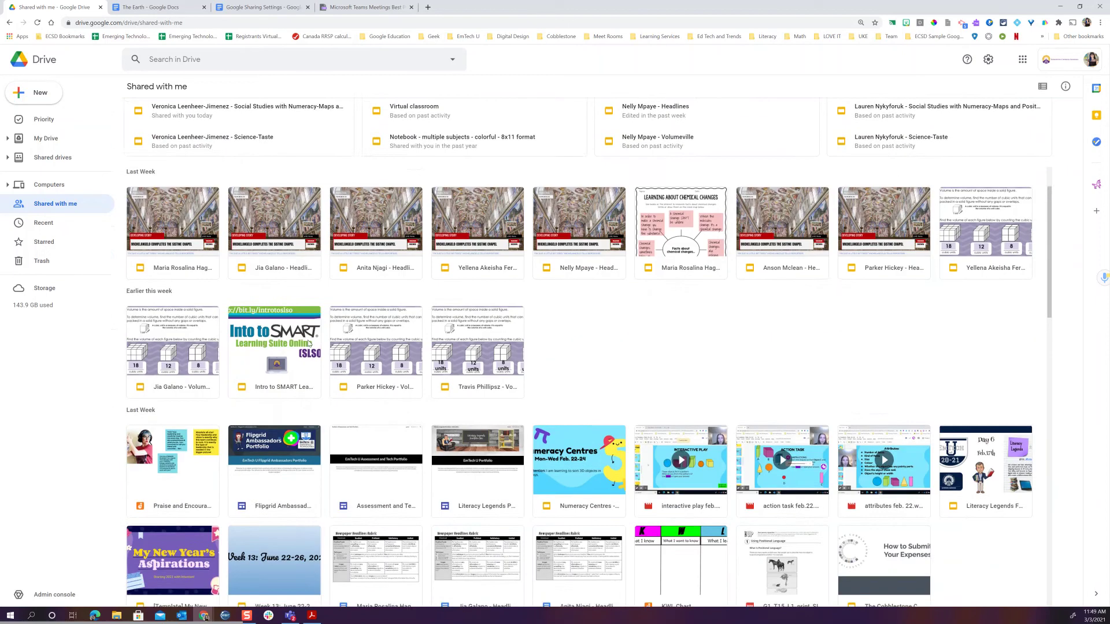
scroll(308, 344, down, 1)
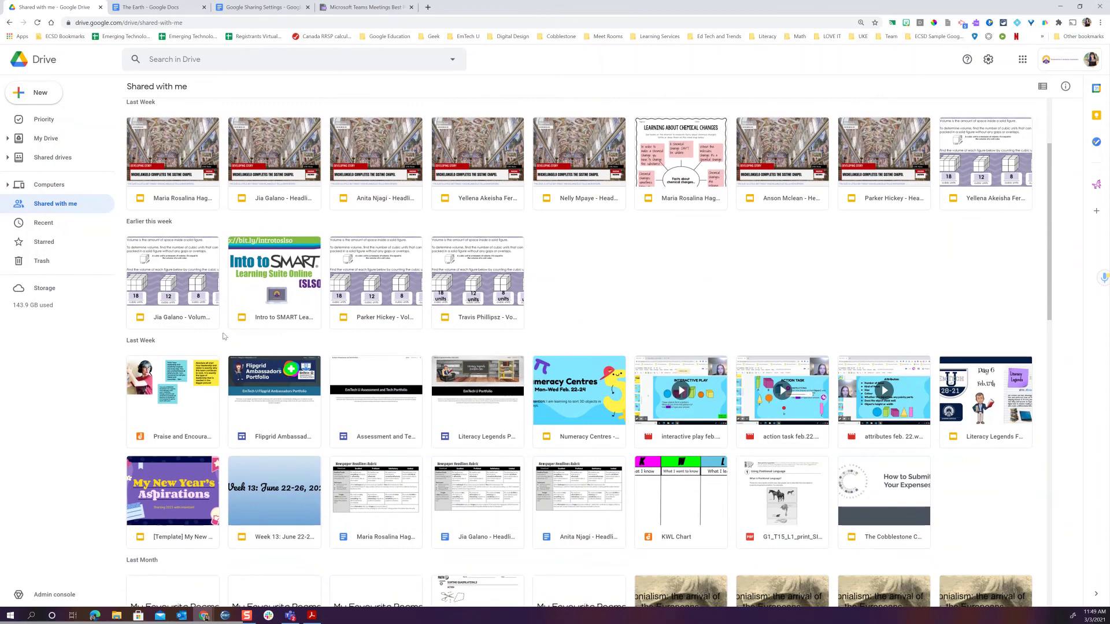
click(275, 319)
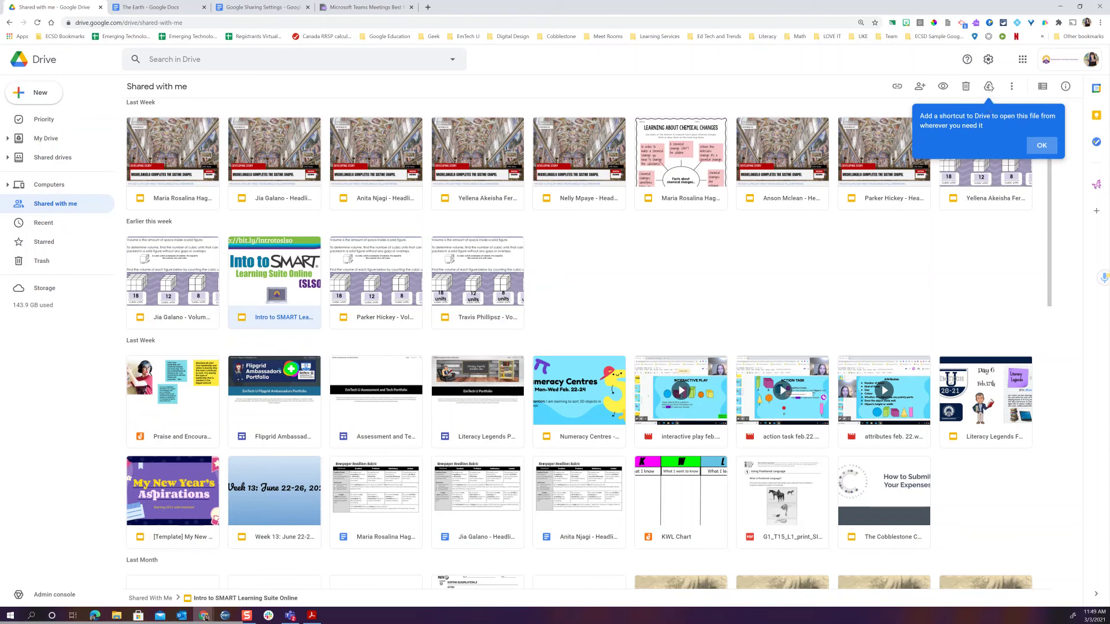
Dismiss the shortcuts tip and browse My Drive for the shortcut's destination folder.
click(1042, 146)
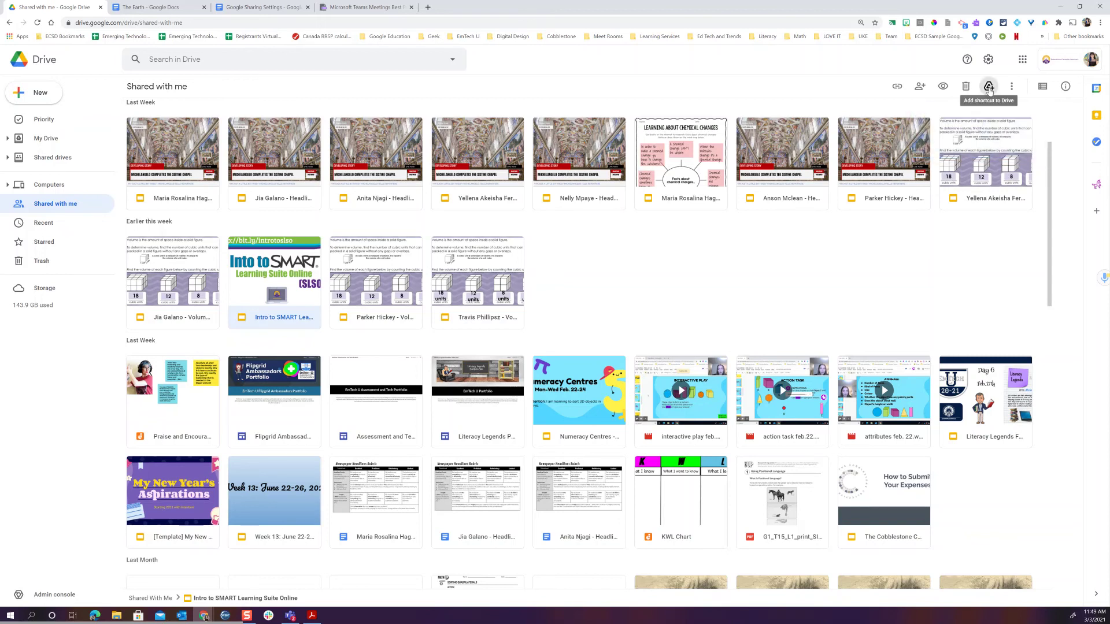
click(989, 88)
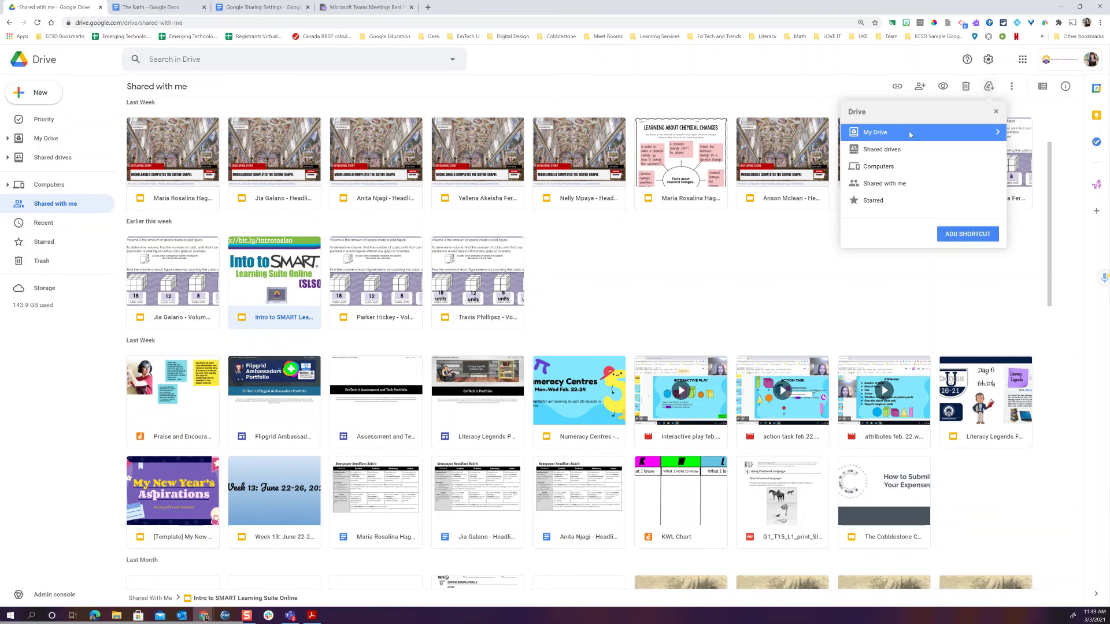
click(997, 132)
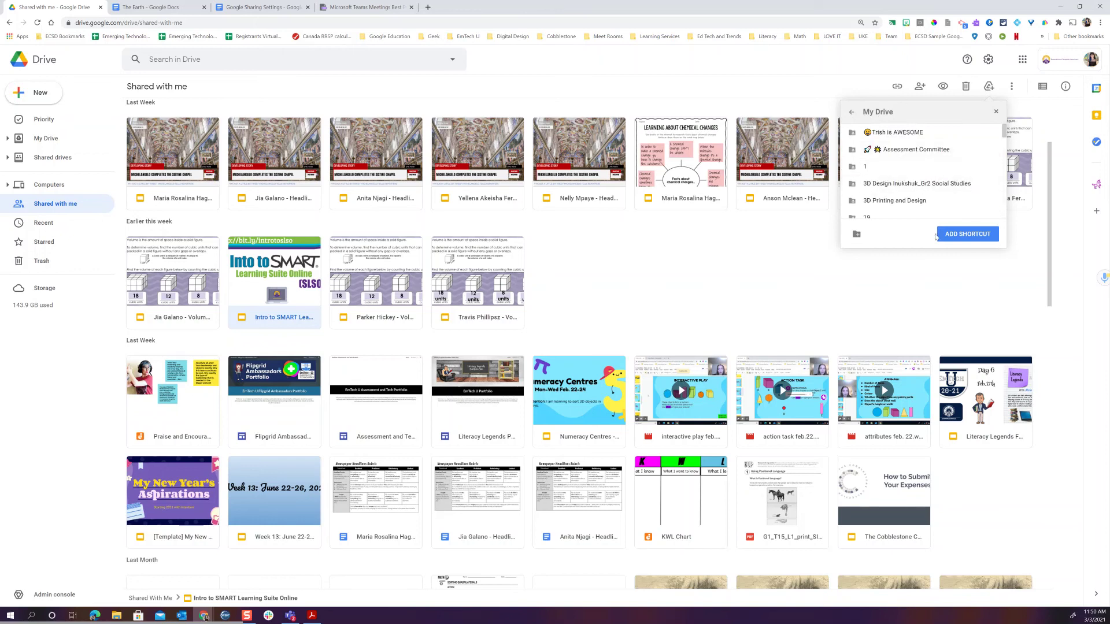
scroll(928, 160, down, 5)
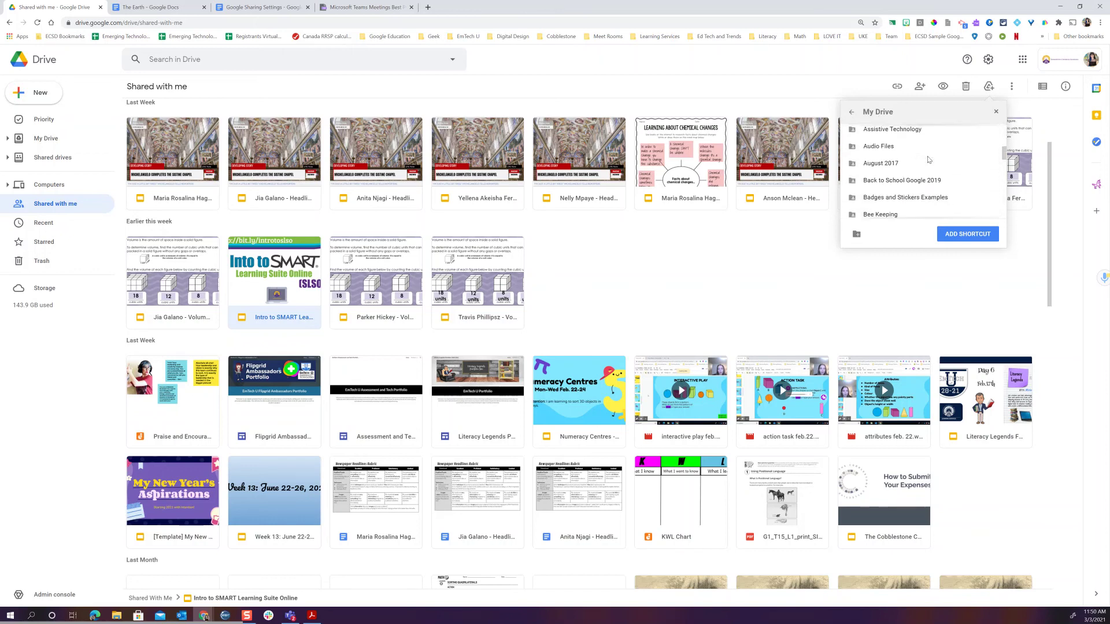
scroll(928, 159, down, 5)
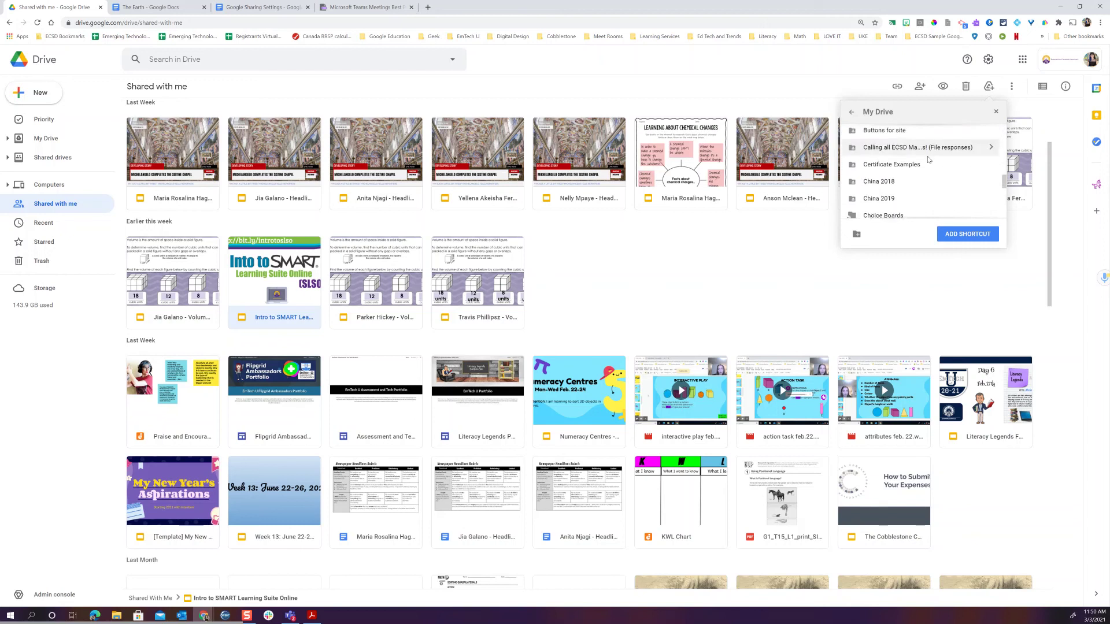
scroll(928, 160, down, 5)
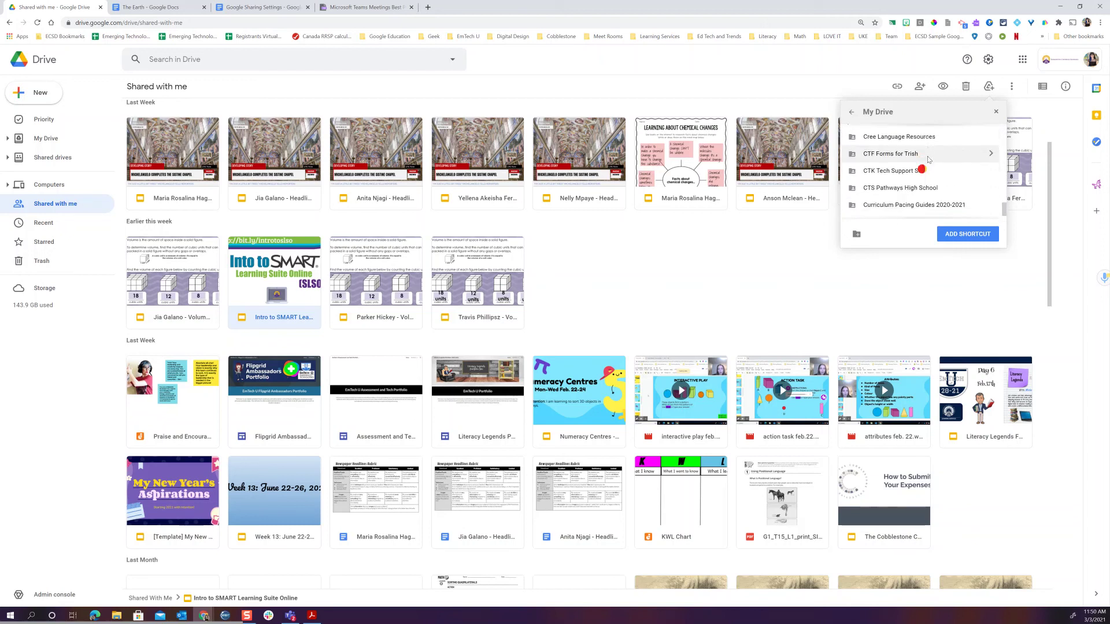
scroll(929, 160, down, 1)
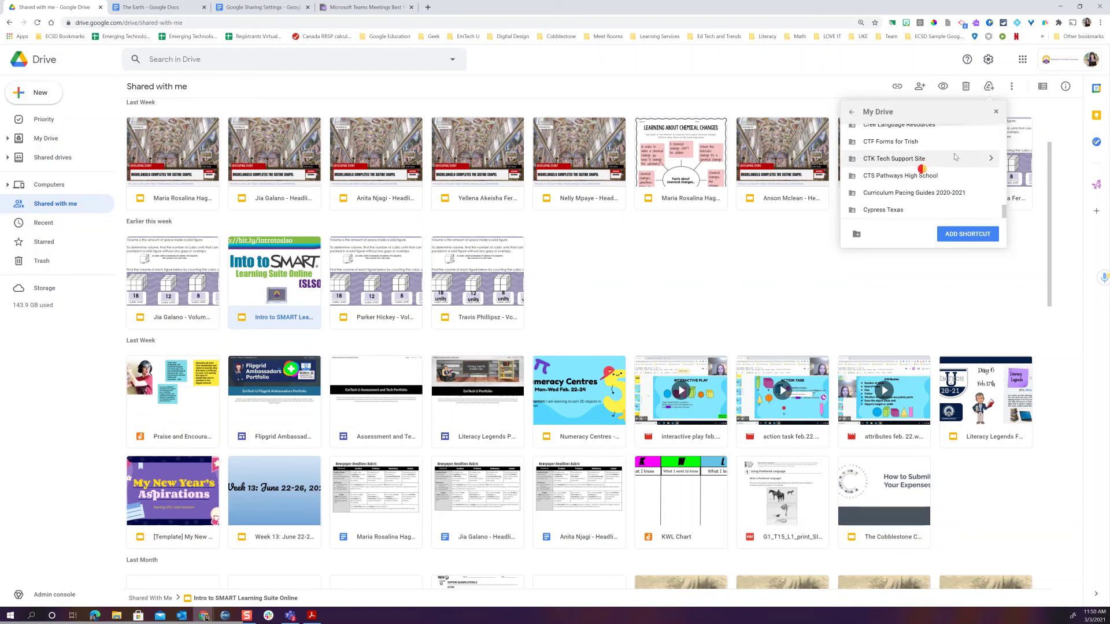
scroll(964, 155, down, 3)
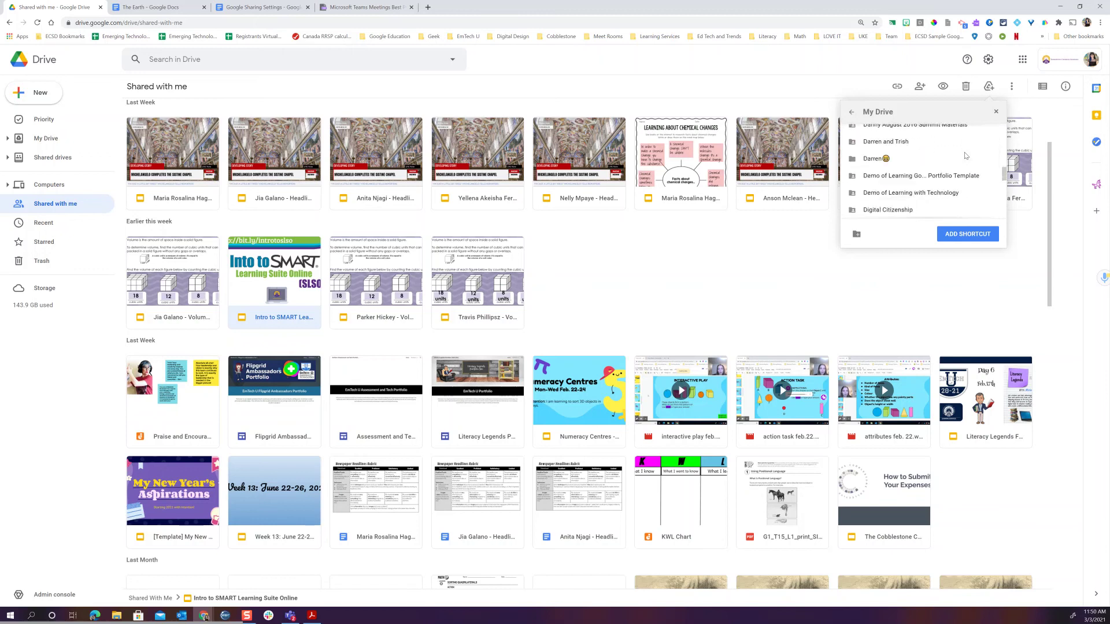
scroll(964, 155, down, 4)
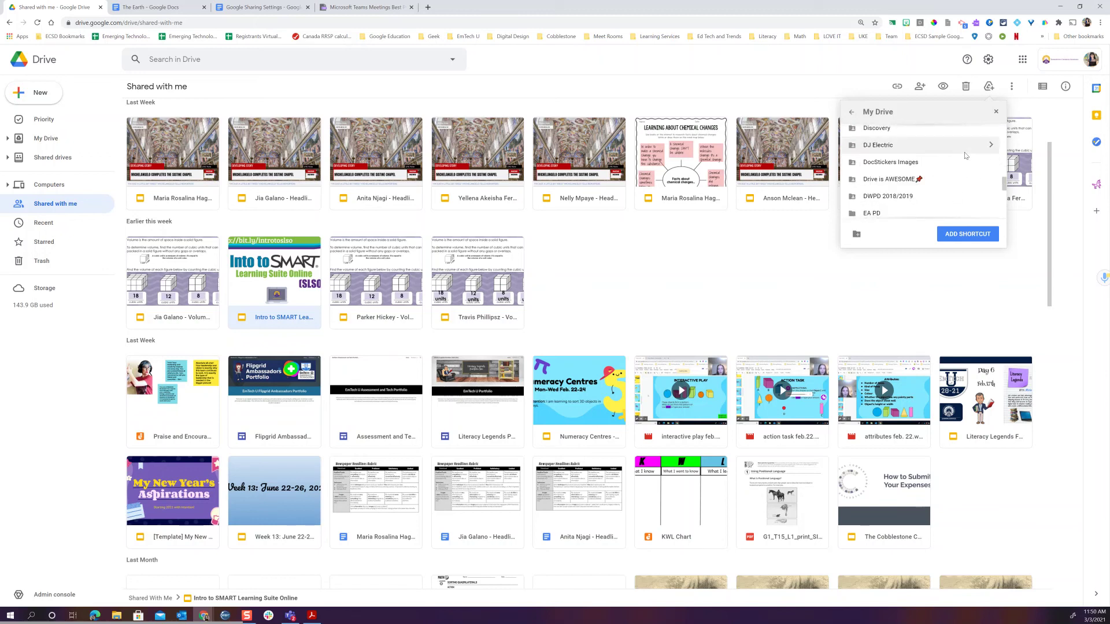
scroll(881, 191, down, 2)
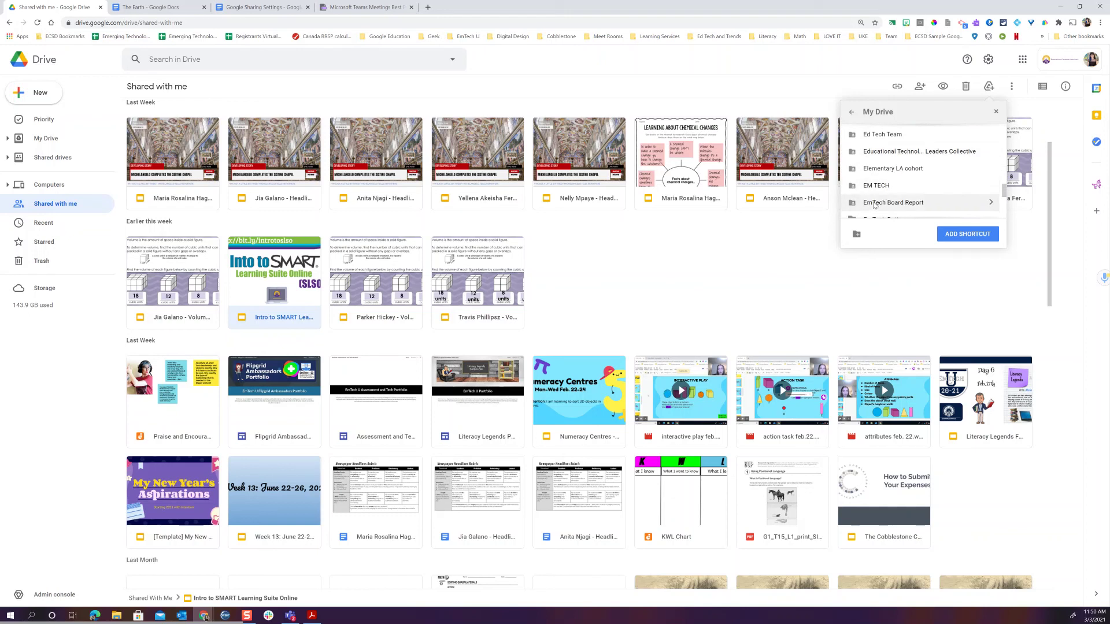
Place the shortcut in the EM TECH folder and confirm it.
click(990, 185)
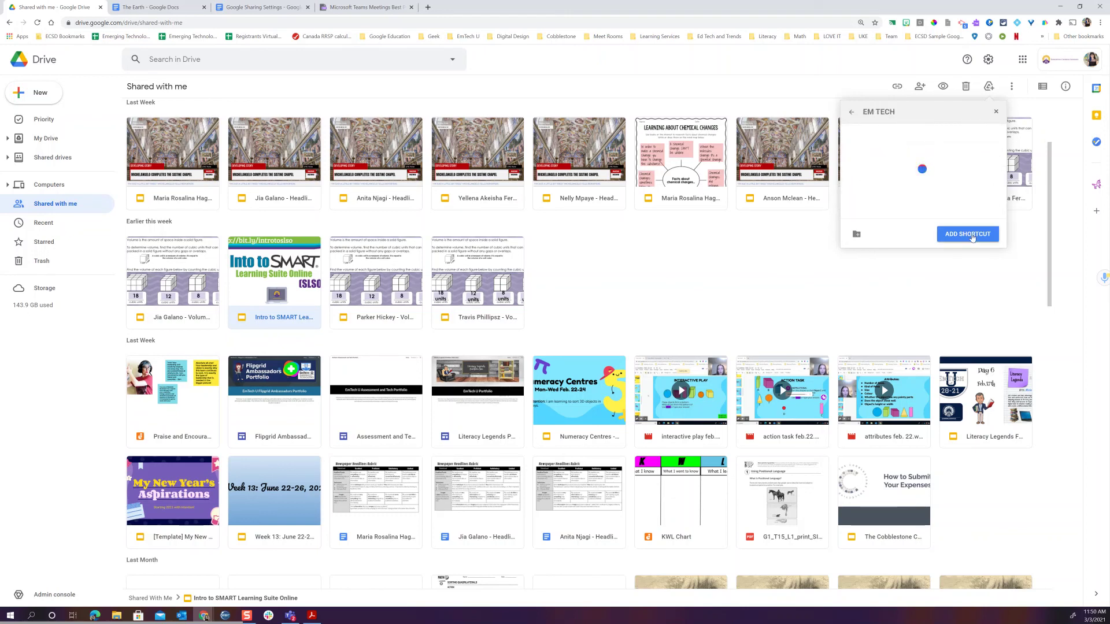
click(970, 234)
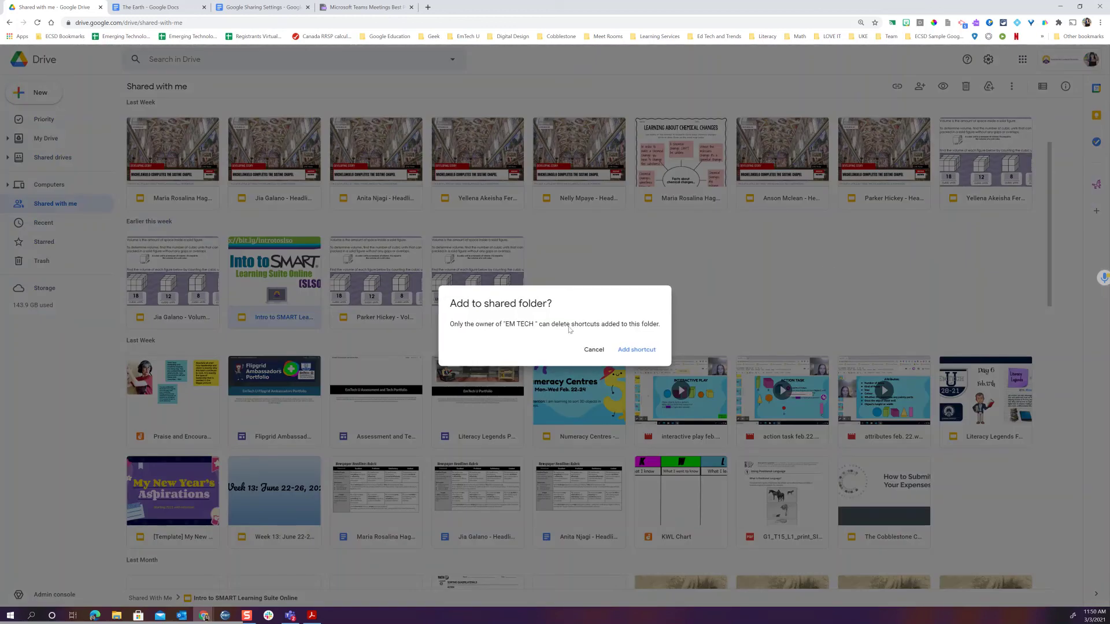
click(646, 351)
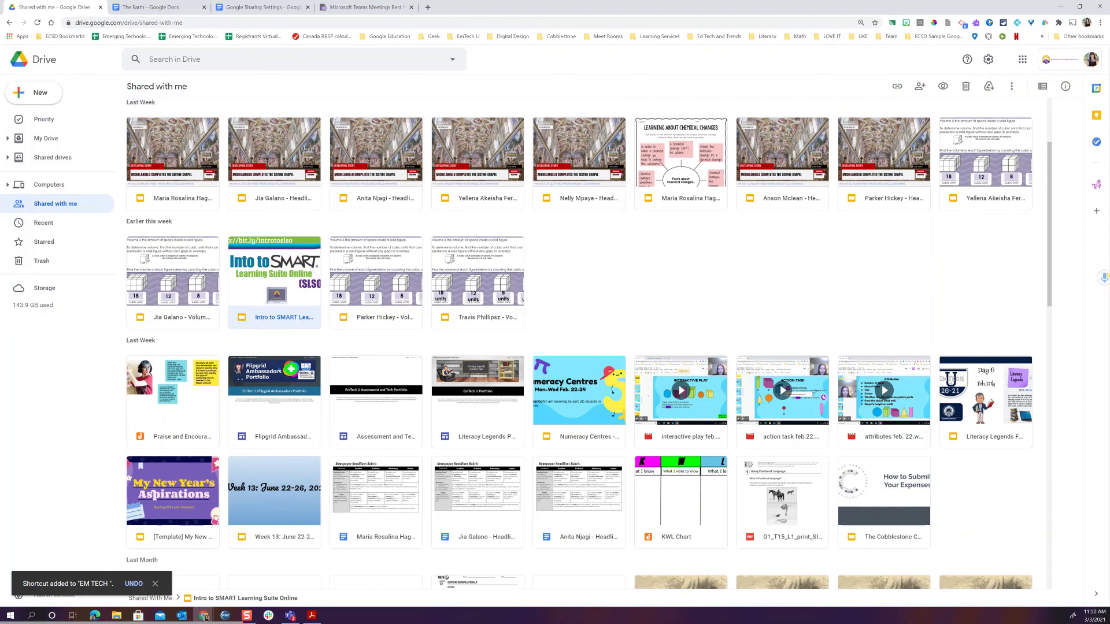
Browse My Drive into Classroom > 2A Google Classroom, then return to My Drive.
click(46, 139)
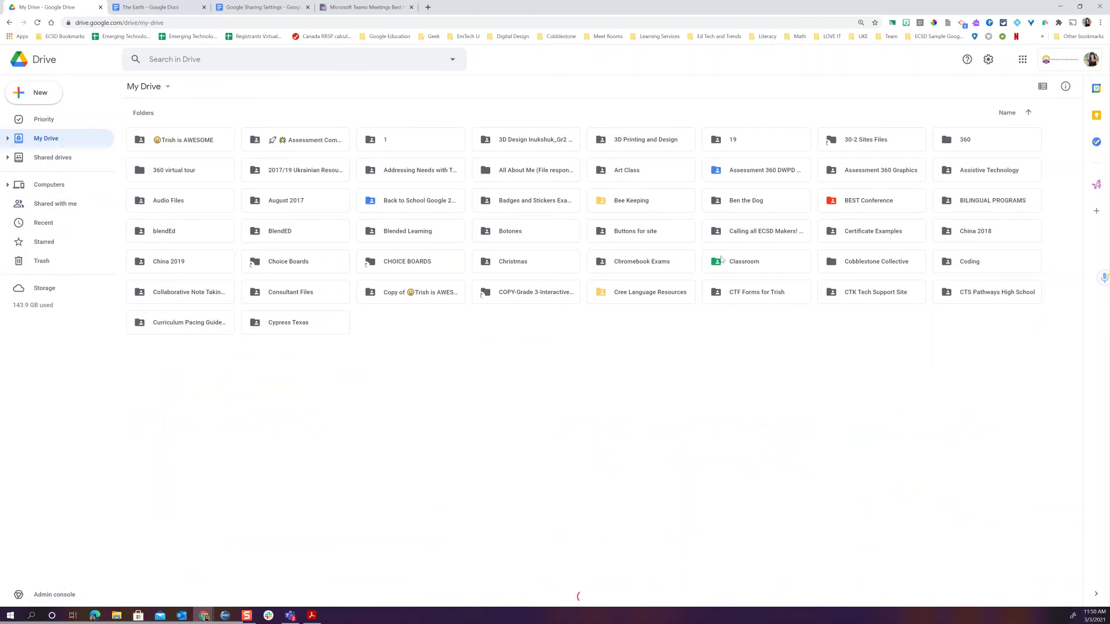
double_click(742, 264)
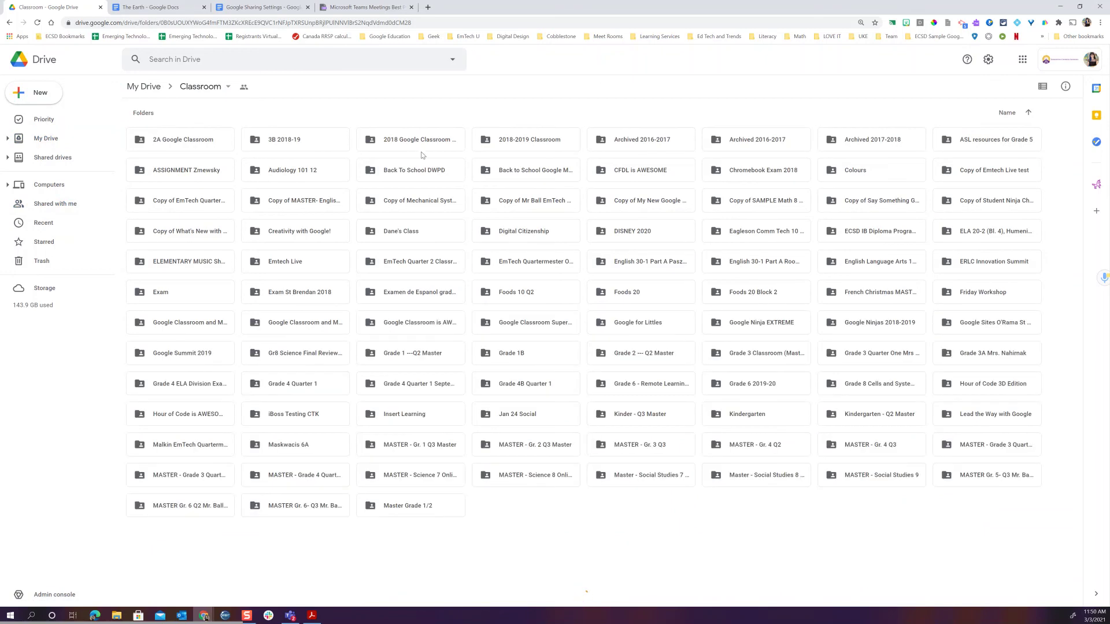
double_click(207, 144)
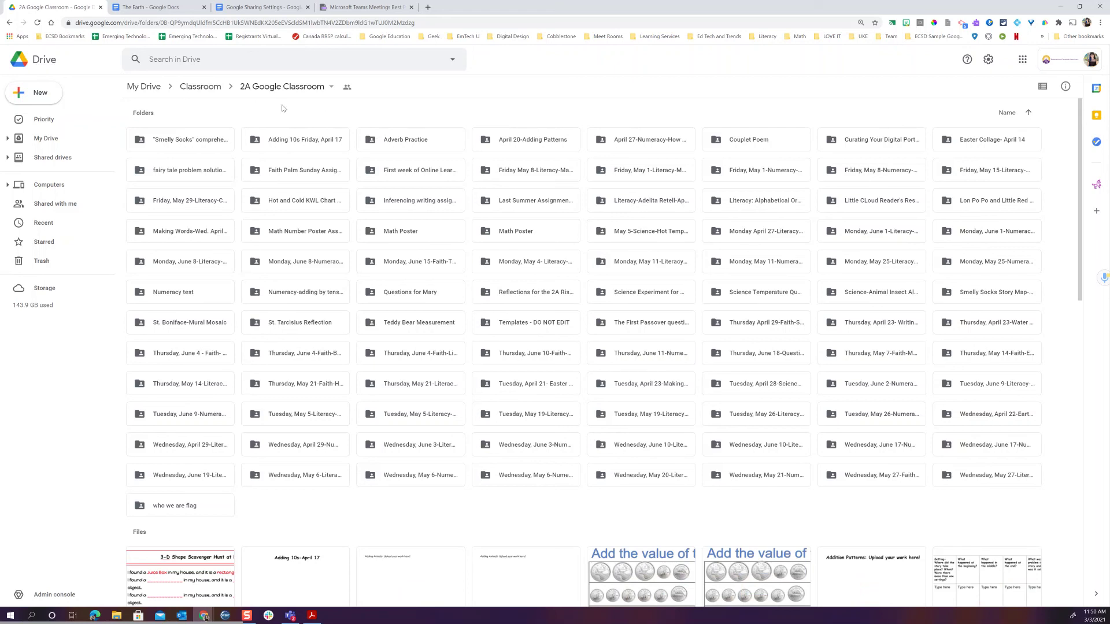
click(143, 90)
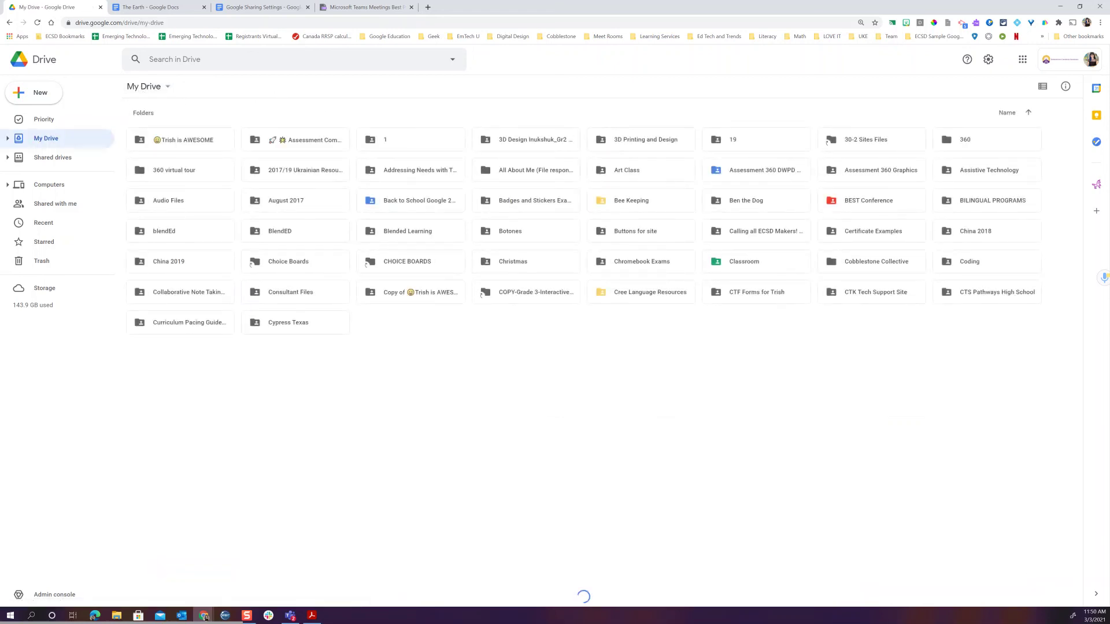